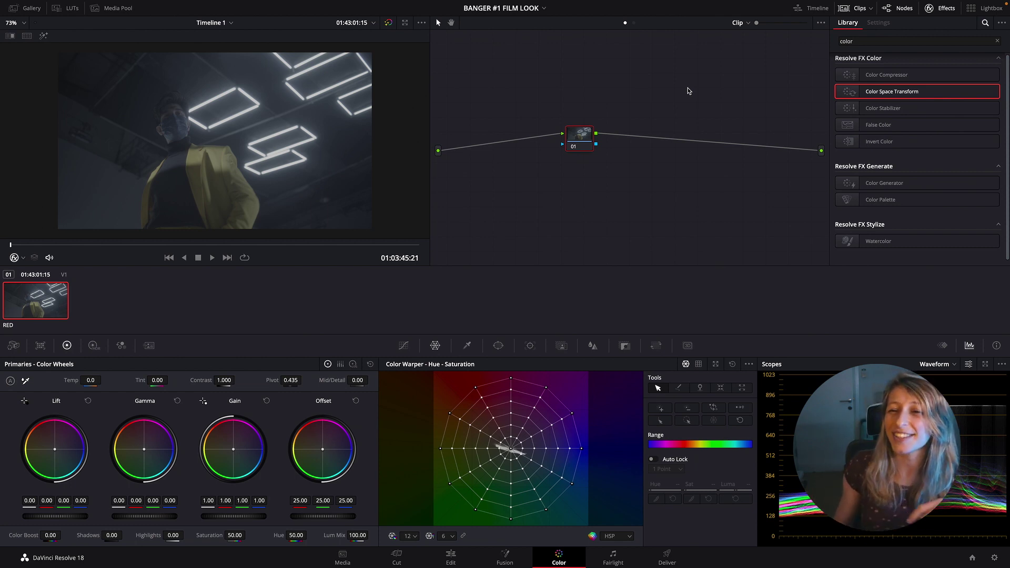
- Apply Color Space Transform to node 01 with REDWideGamutRGB input colour space and REDlogFilm gamma
drag(914, 93, 577, 141)
click(925, 85)
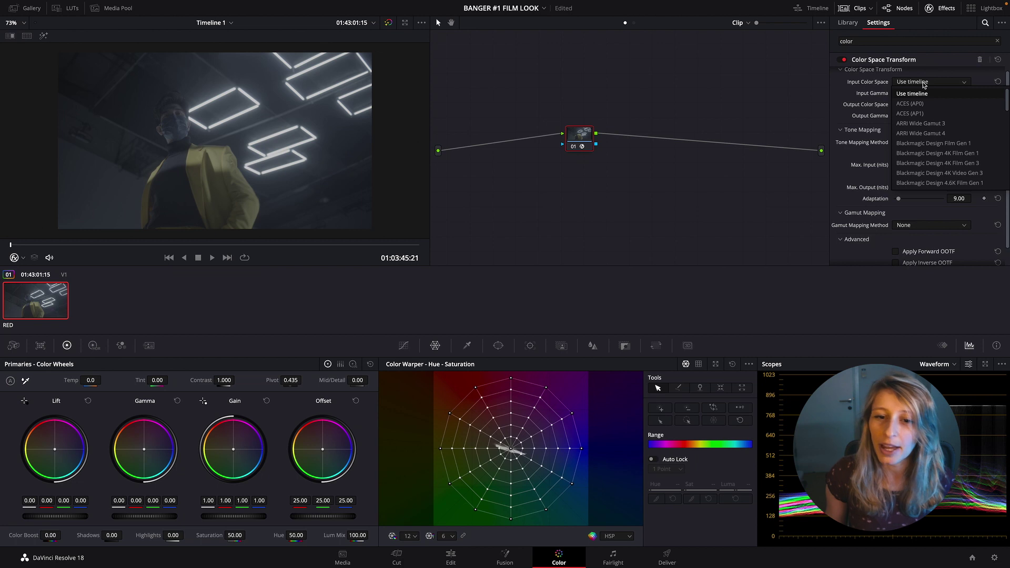
scroll(935, 183, down, 10)
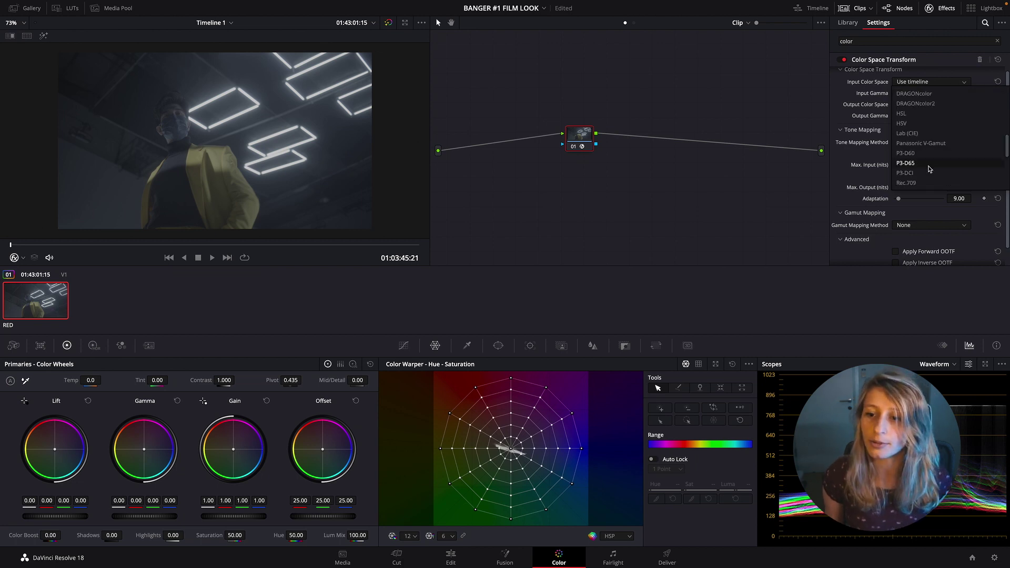
click(935, 183)
click(928, 93)
scroll(920, 181, down, 5)
scroll(920, 181, down, 2)
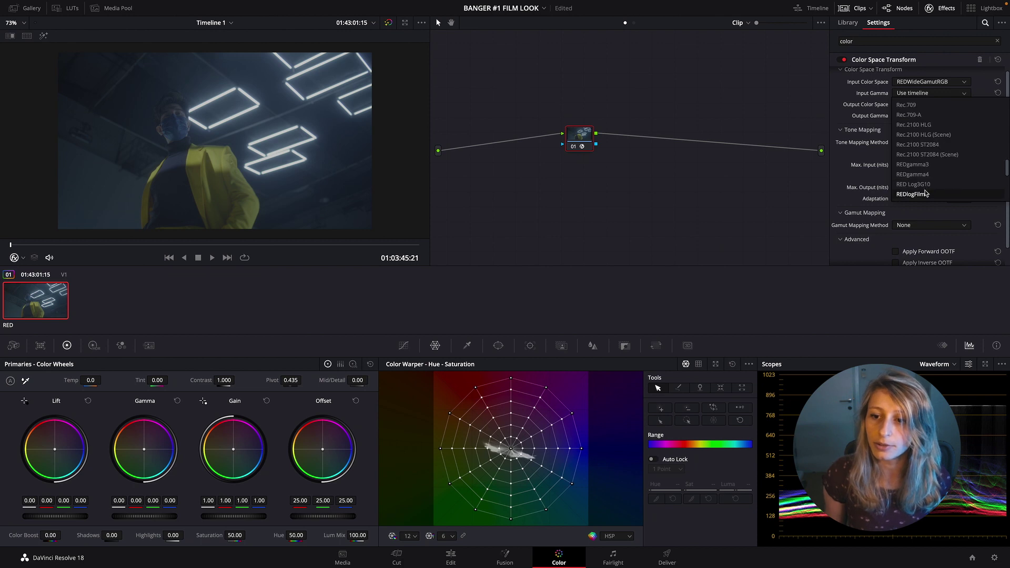
click(928, 194)
- Set the CST output to Rec.709 colour space with Gamma 2.4
click(916, 107)
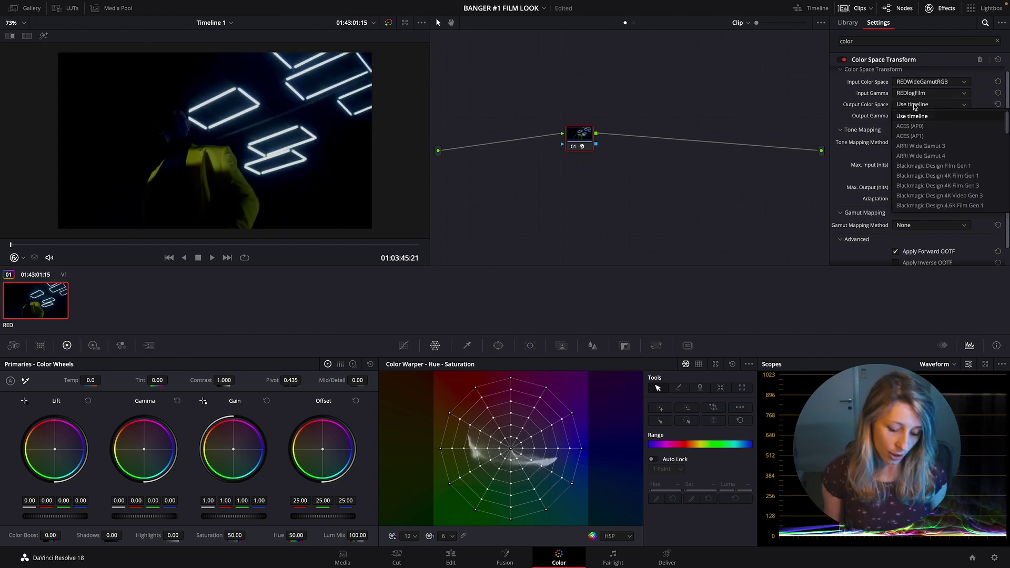
scroll(918, 174, down, 8)
click(913, 176)
click(925, 115)
scroll(930, 179, down, 5)
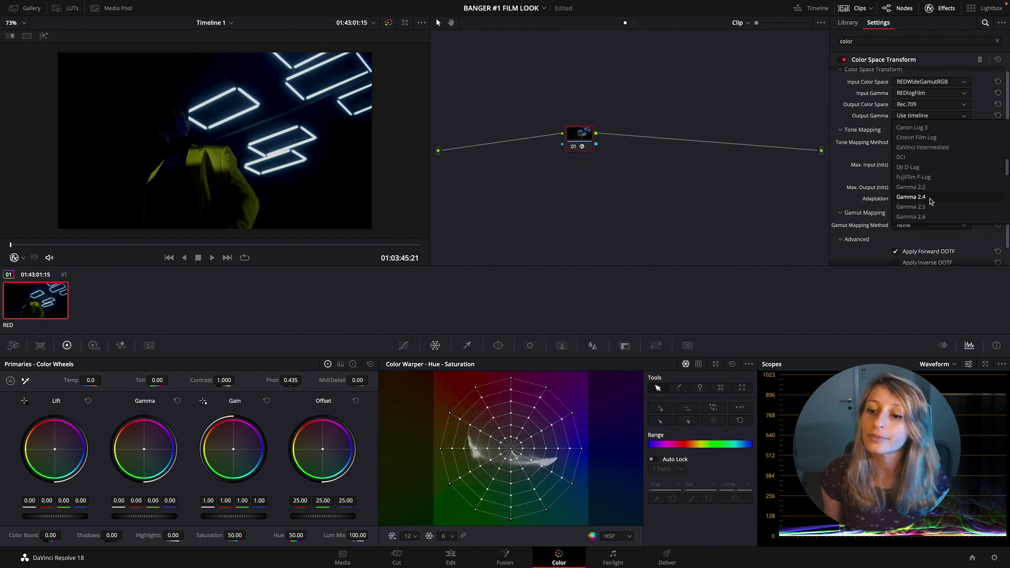
click(930, 197)
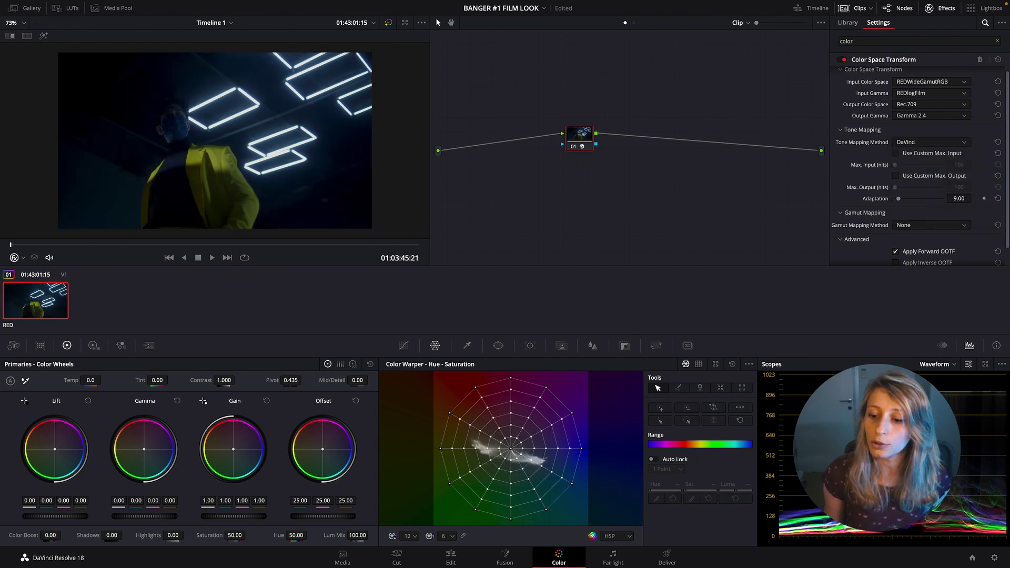
- Check the project's Color Management settings, then cancel without changes
click(996, 556)
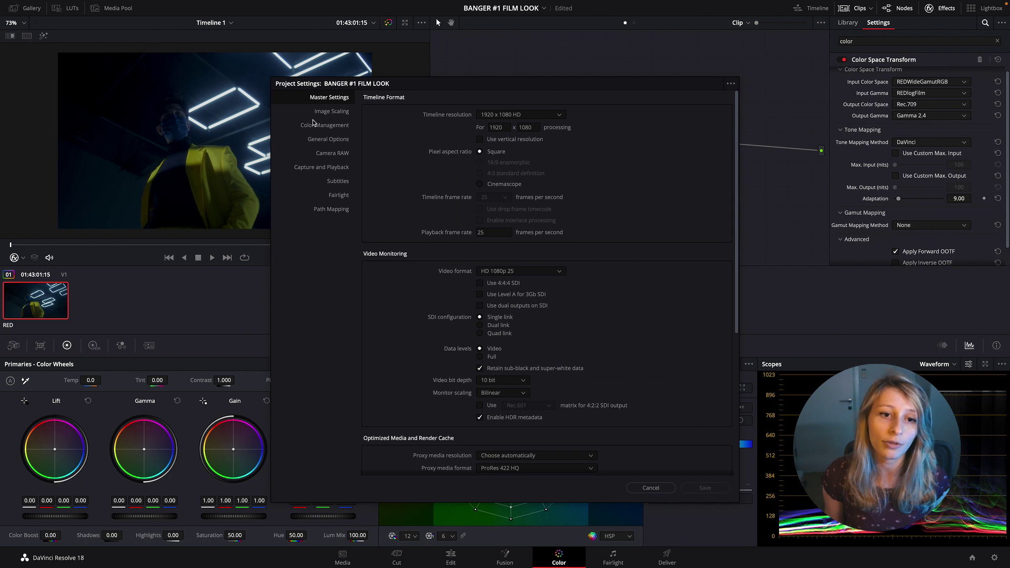
click(316, 125)
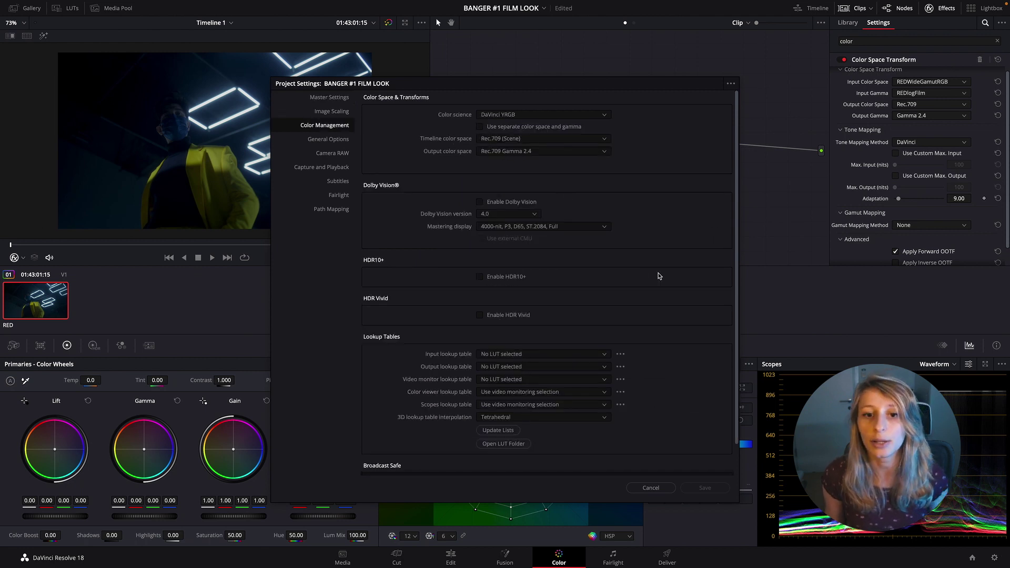
click(658, 492)
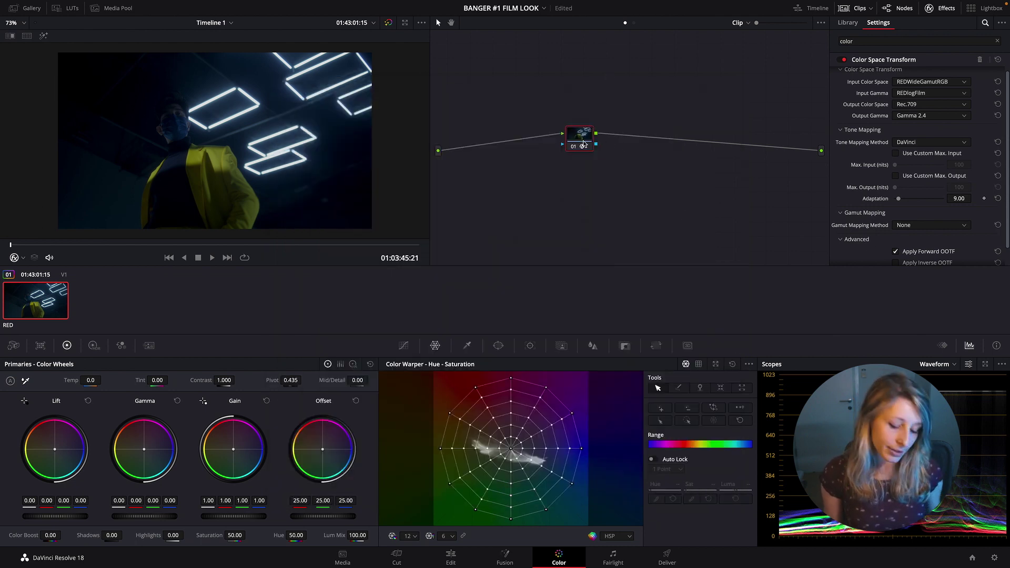
- Add serial node 02 after the CST and move to a frame showing the face
key(alt+s)
click(582, 146)
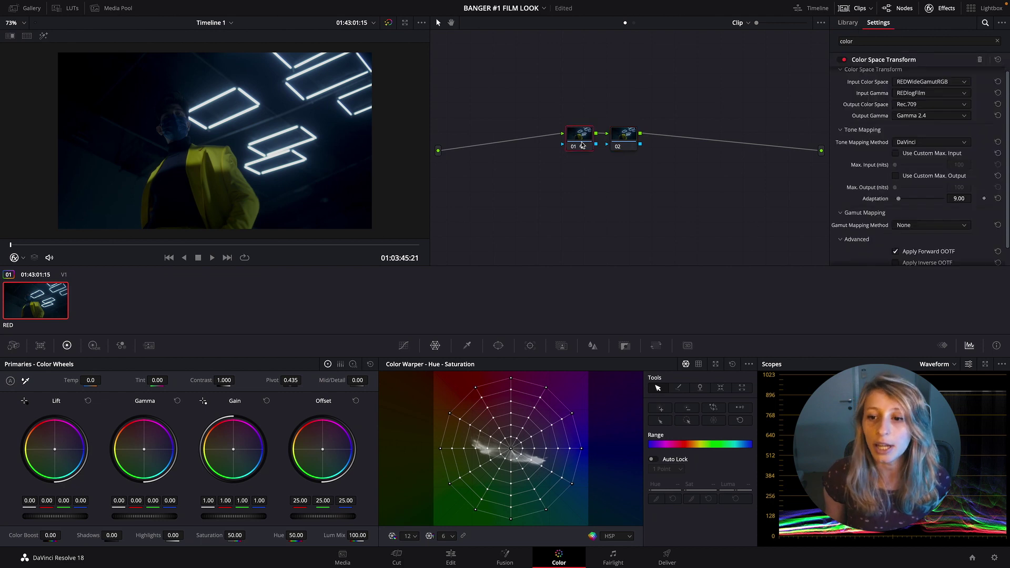
scroll(892, 242, down, 1)
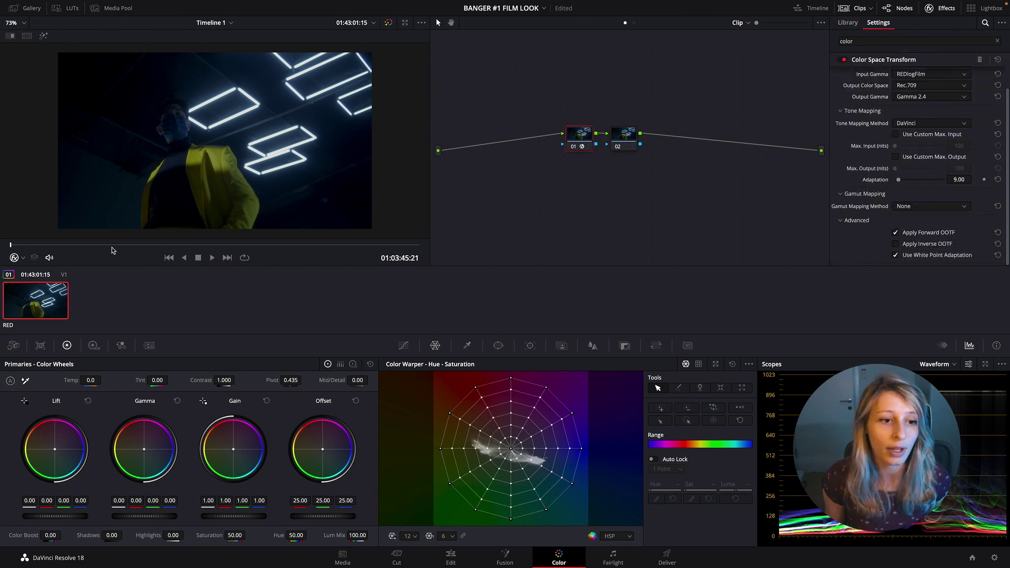
click(147, 246)
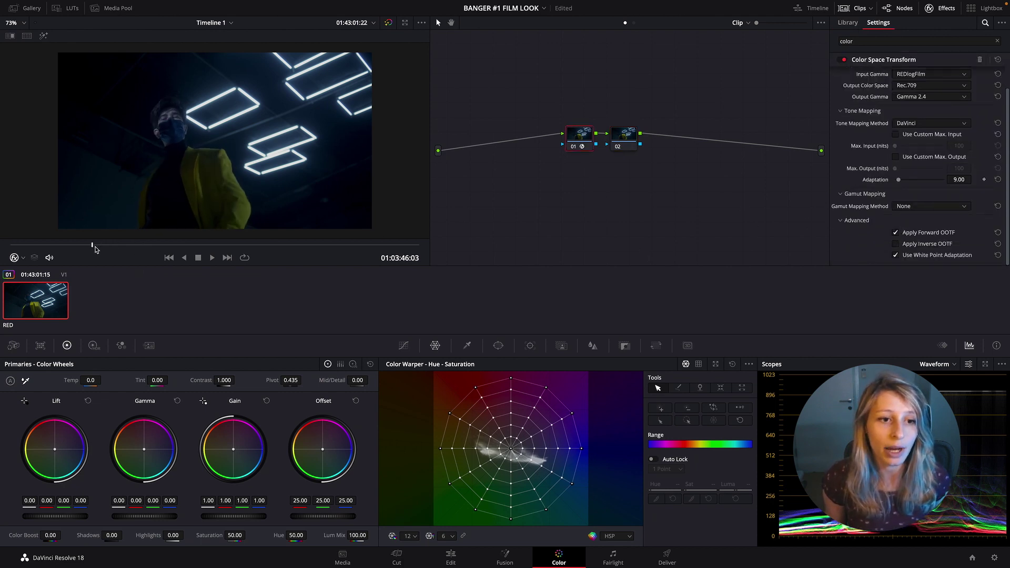
click(92, 245)
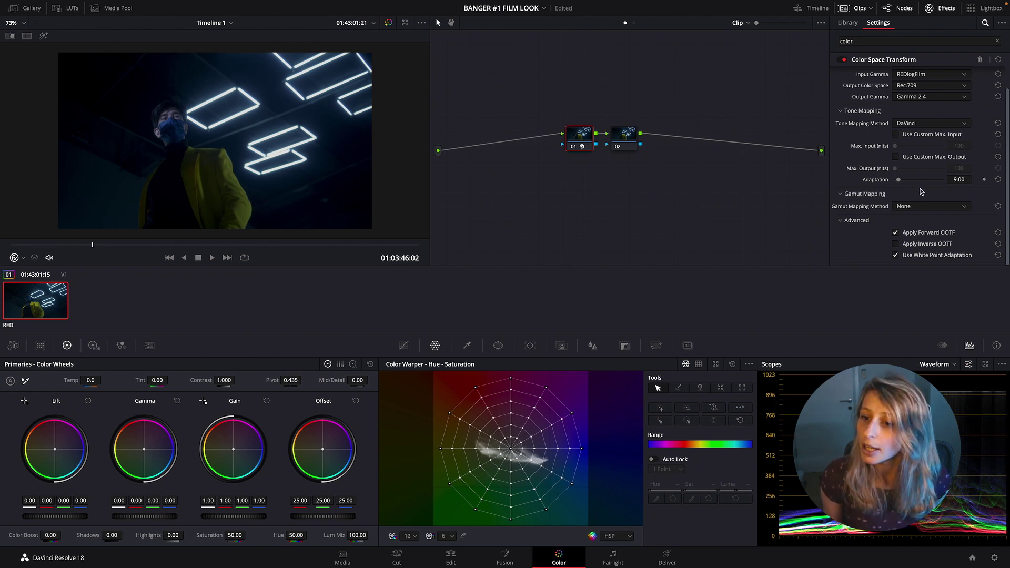
scroll(896, 194, up, 2)
- Search 'deh' in the Effects Library and apply Dehancer Pro 6.3.0 to node 02
click(623, 147)
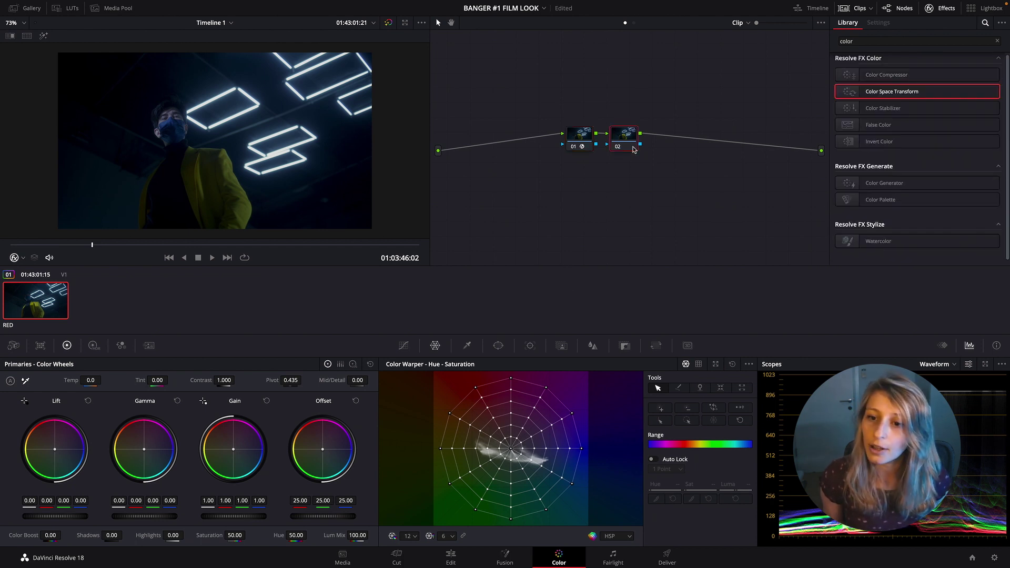
double_click(861, 41)
text(dehaz)
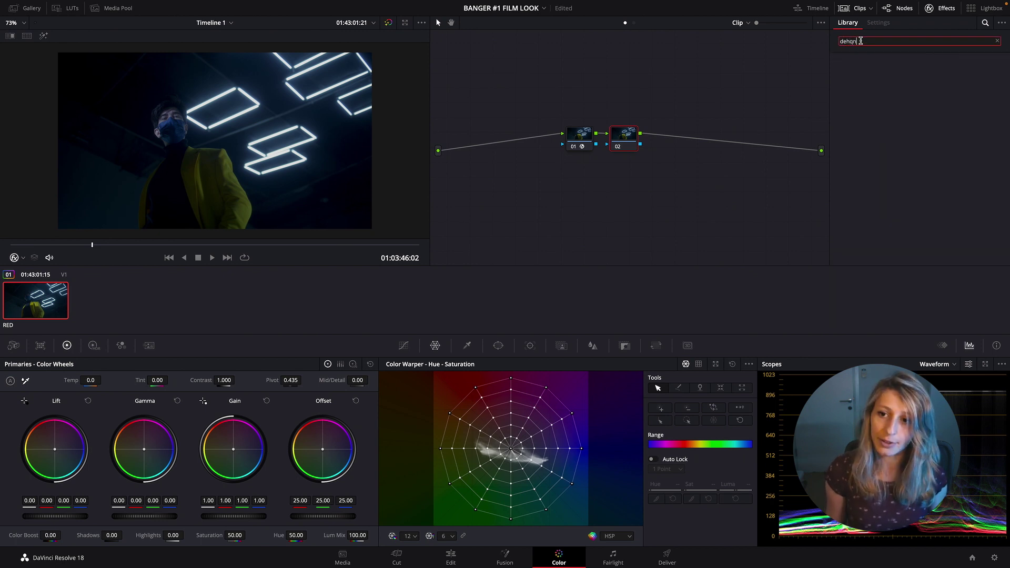
key(BackSpace)
key(BackSpace)
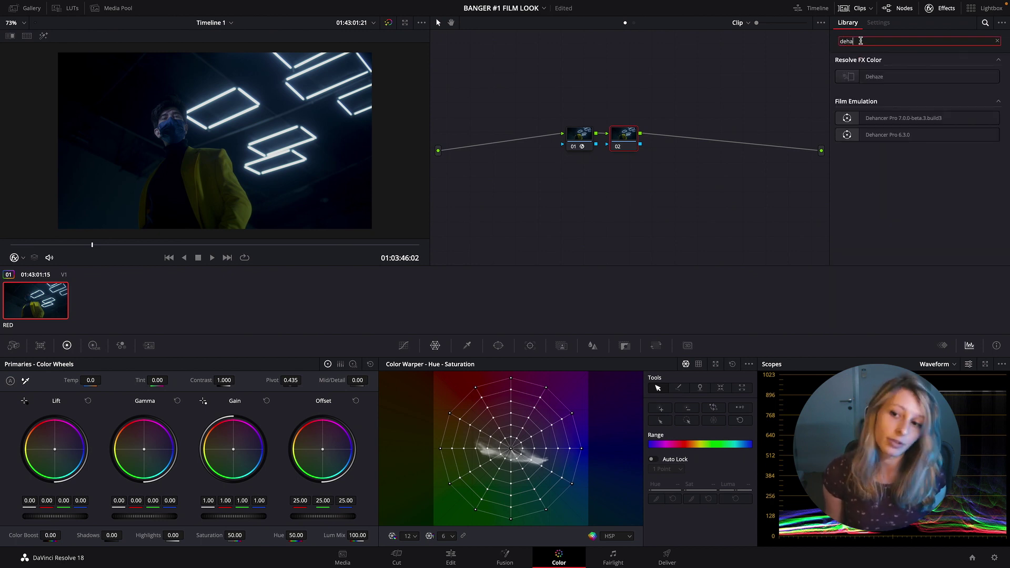
drag(888, 135, 624, 136)
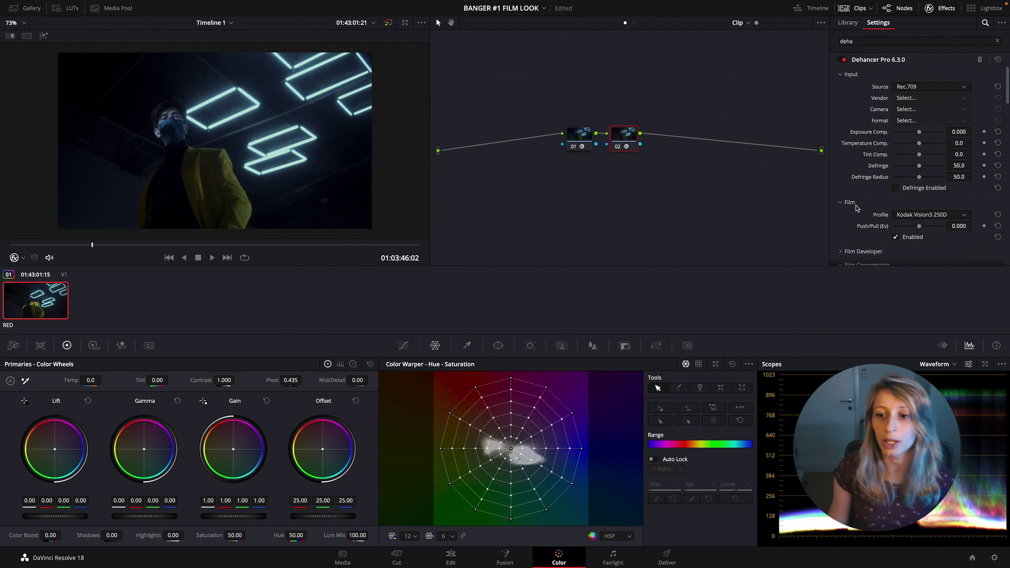
- Set Dehancer's film profile to Kodak Color Plus 200
scroll(874, 217, down, 1)
scroll(872, 186, down, 1)
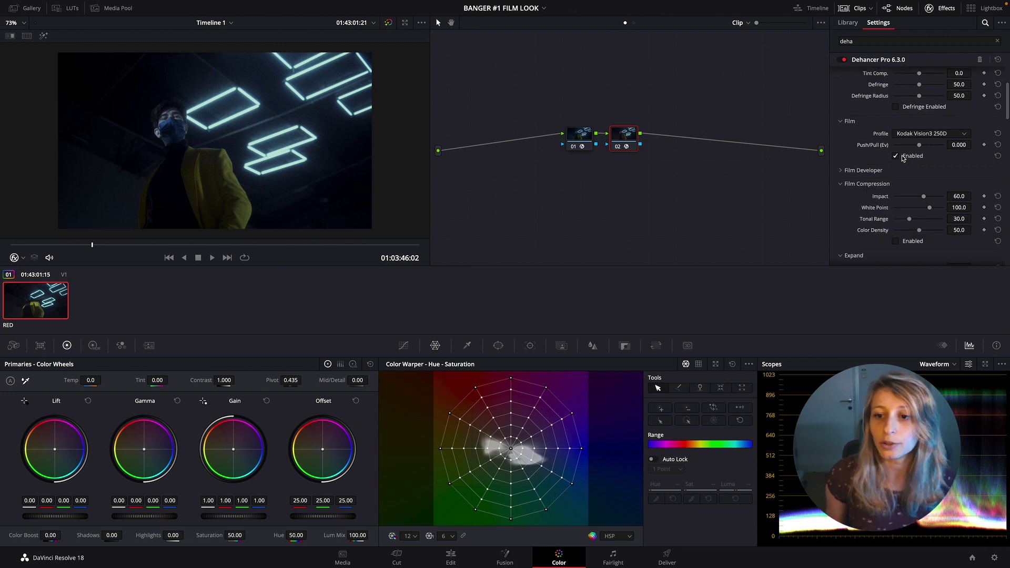
click(936, 136)
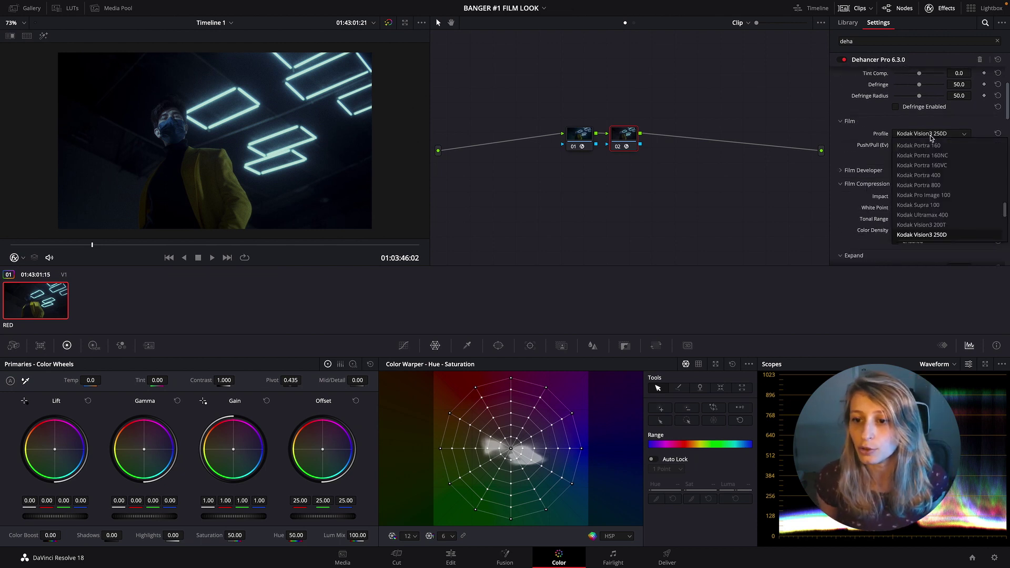
scroll(939, 224, up, 3)
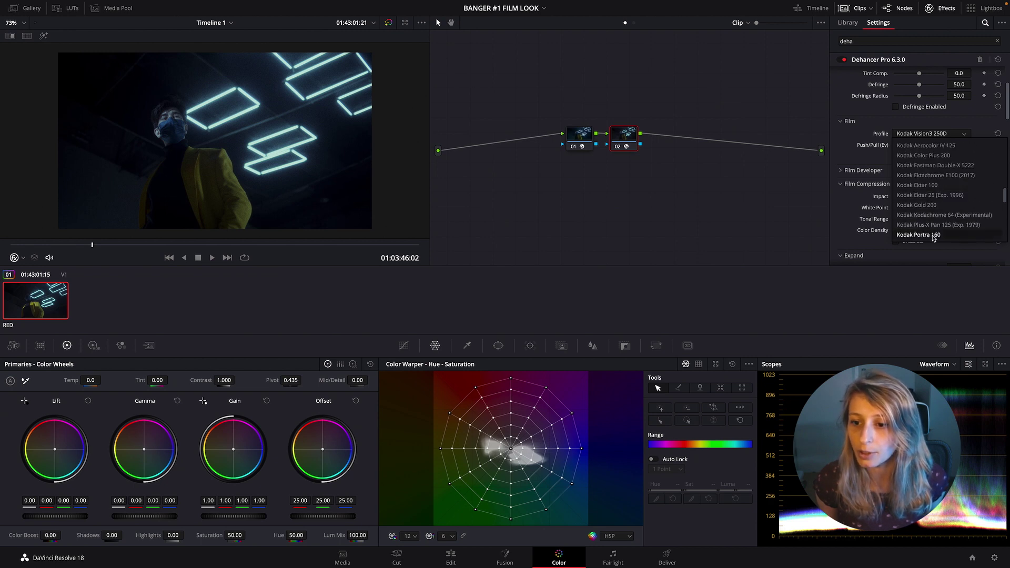
click(938, 156)
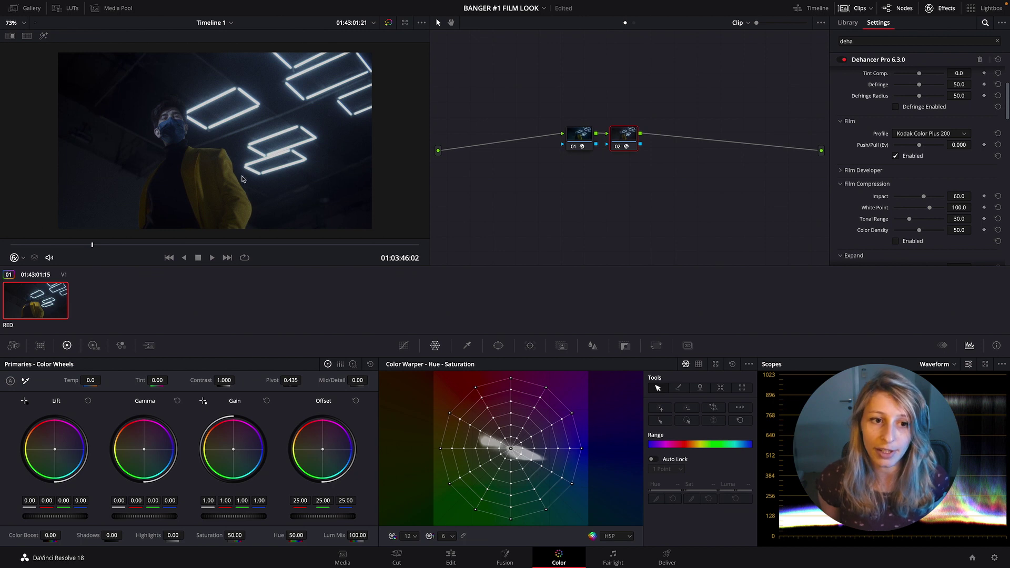
- Hide clip thumbnails and review the Film Developer and Film Compression settings down to Print
click(854, 8)
scroll(297, 172, up, 2)
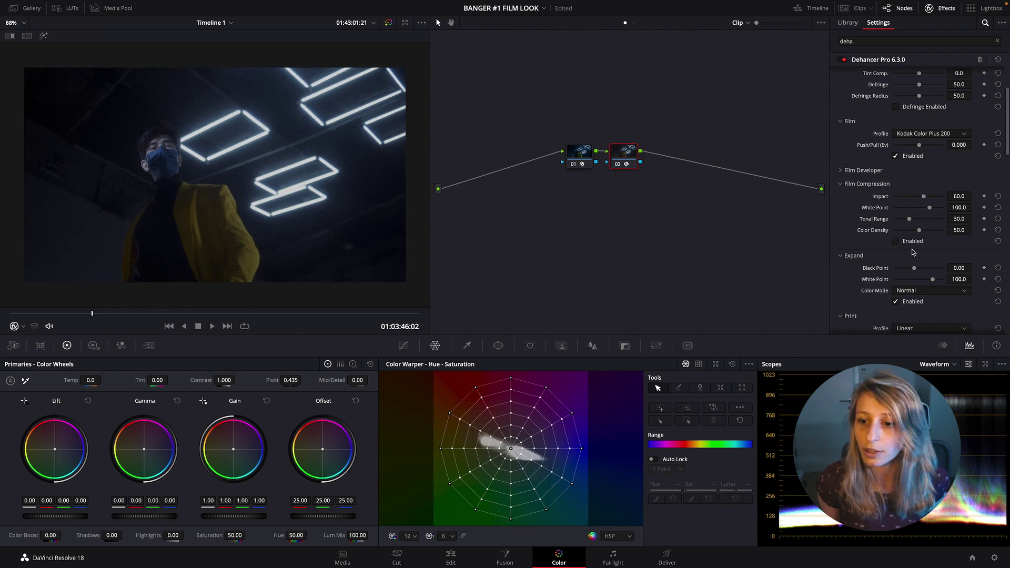
scroll(905, 256, down, 2)
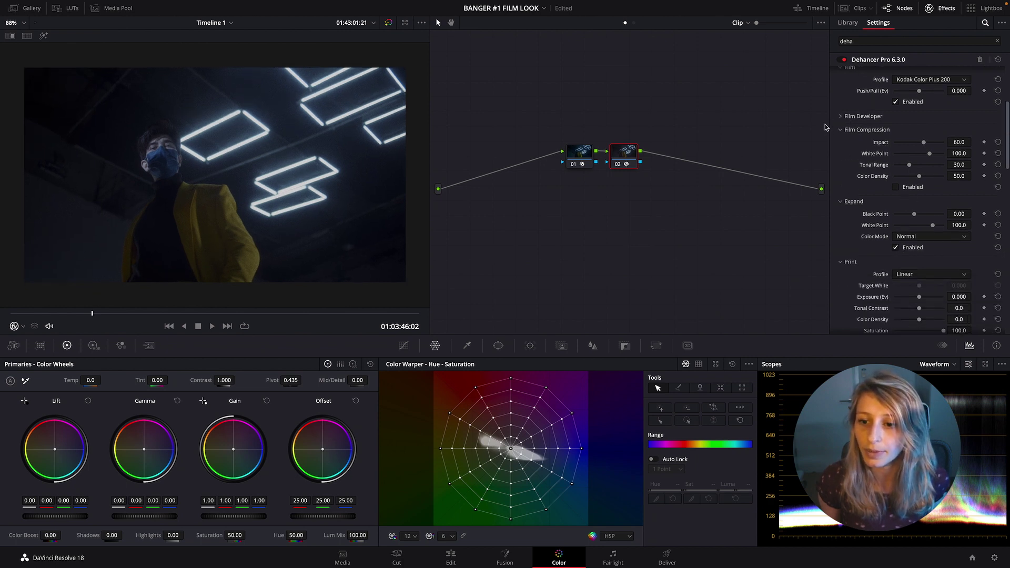
click(841, 118)
scroll(884, 250, up, 2)
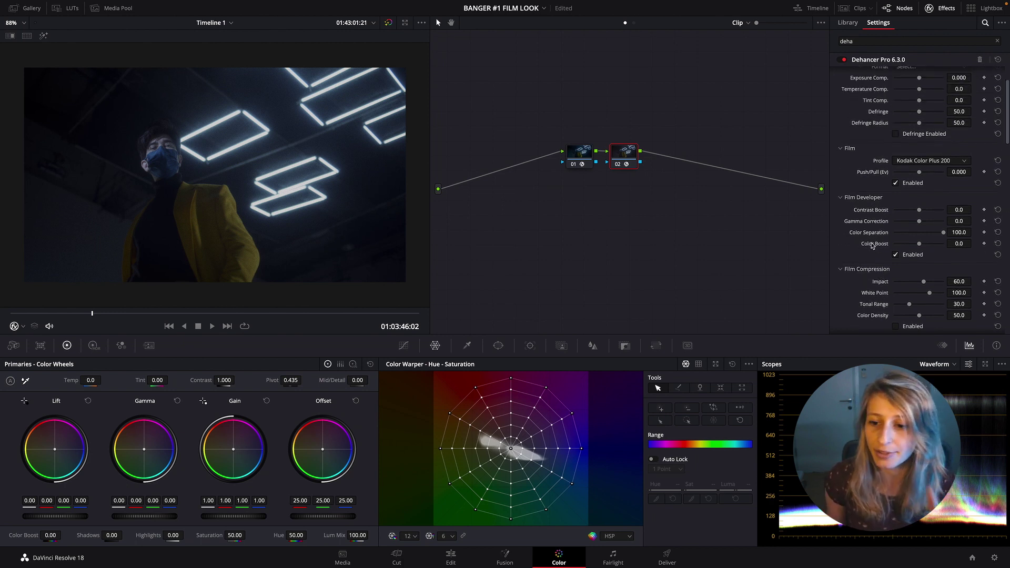
scroll(872, 246, down, 5)
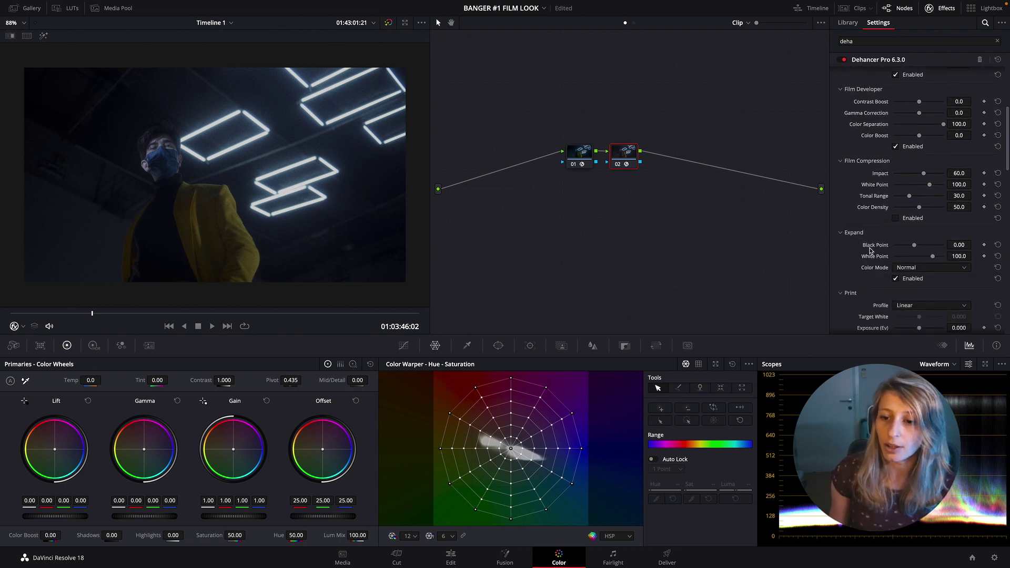
scroll(871, 251, up, 2)
scroll(871, 251, up, 1)
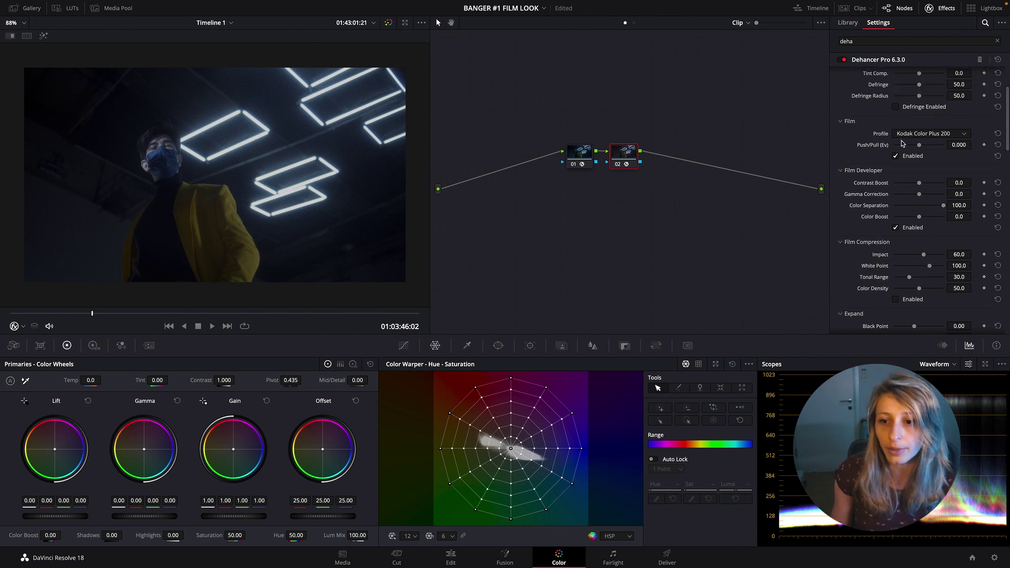
scroll(923, 245, down, 3)
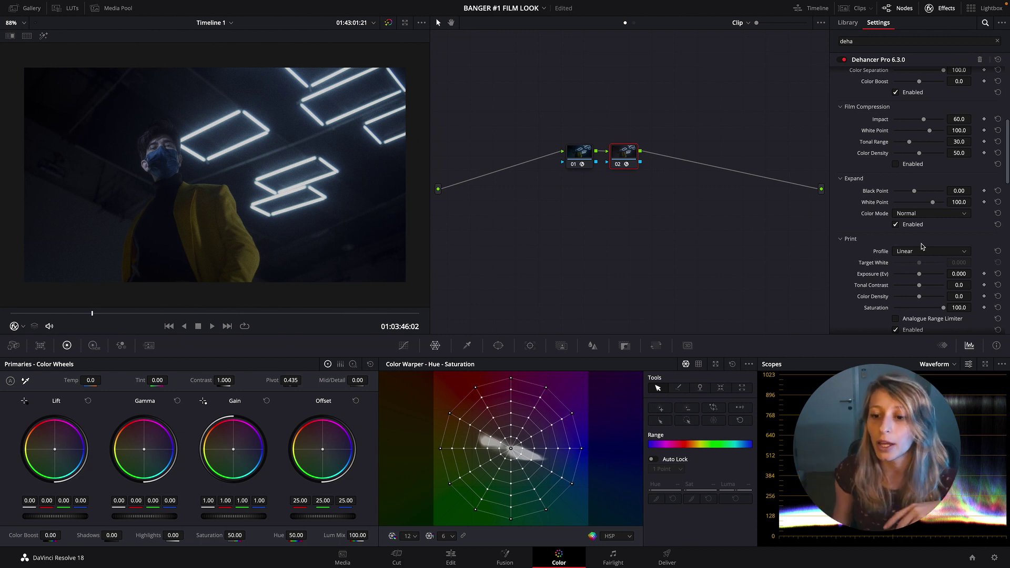
- Try Fujifilm 3513 and Kodak Endura print profiles, then set the Print profile to Kodak 2383 Print Film
click(921, 252)
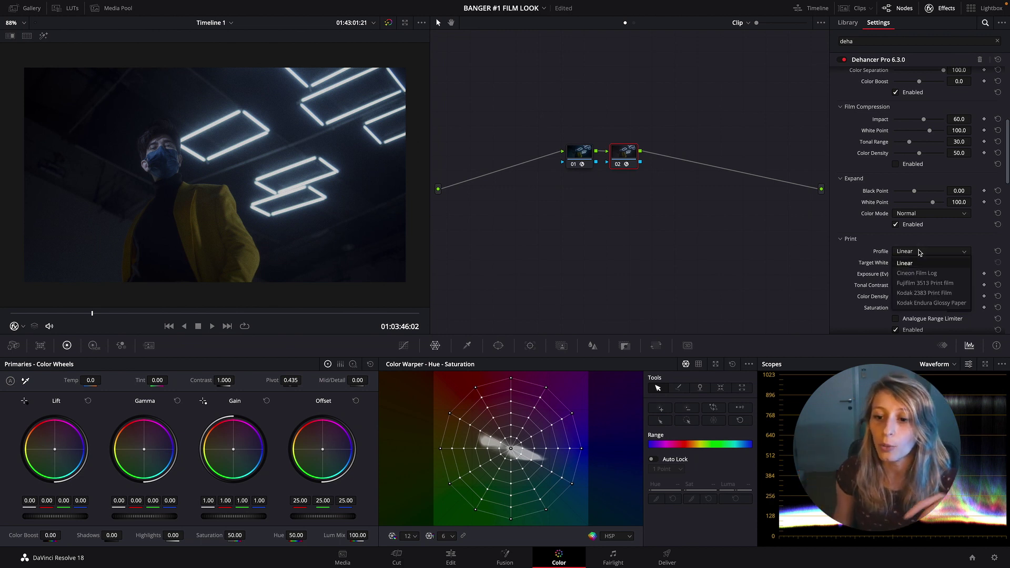
click(914, 284)
click(933, 252)
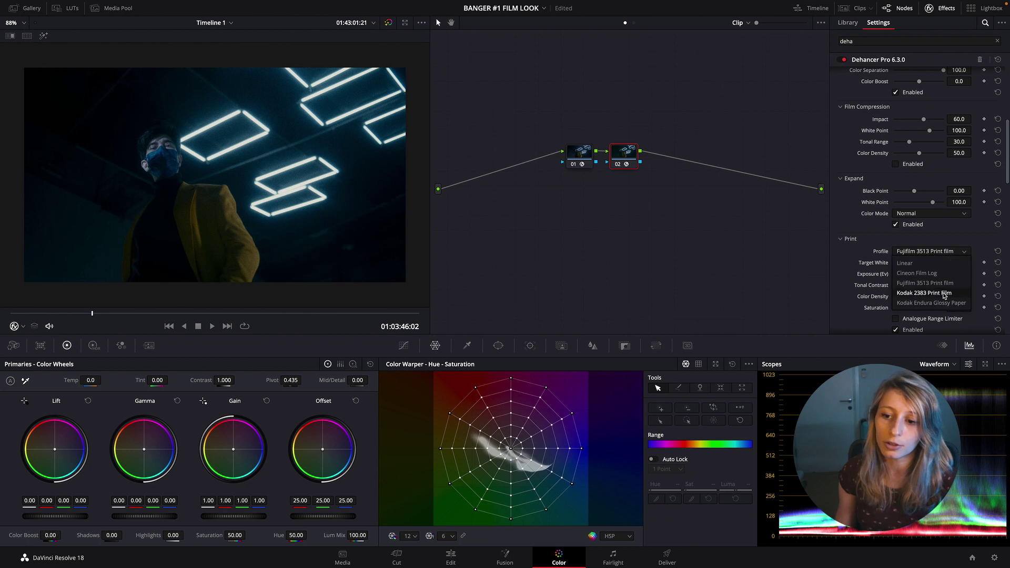
click(918, 293)
click(932, 252)
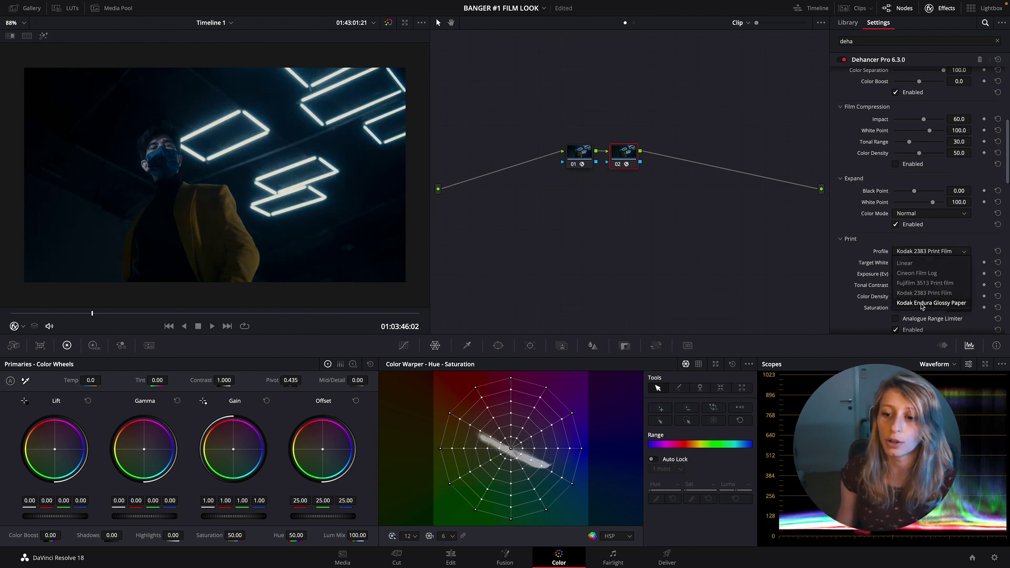
click(921, 303)
click(937, 252)
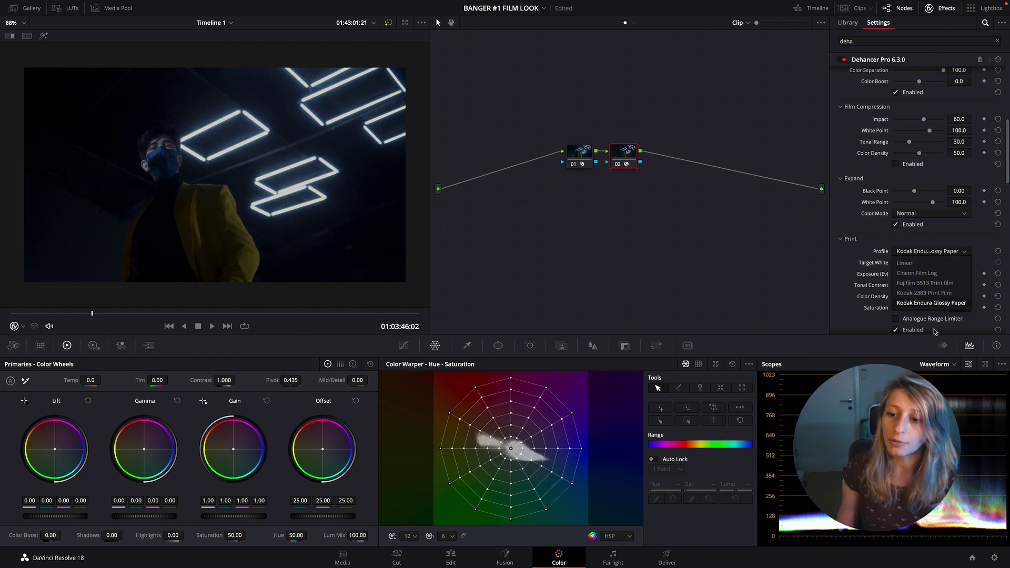
click(934, 295)
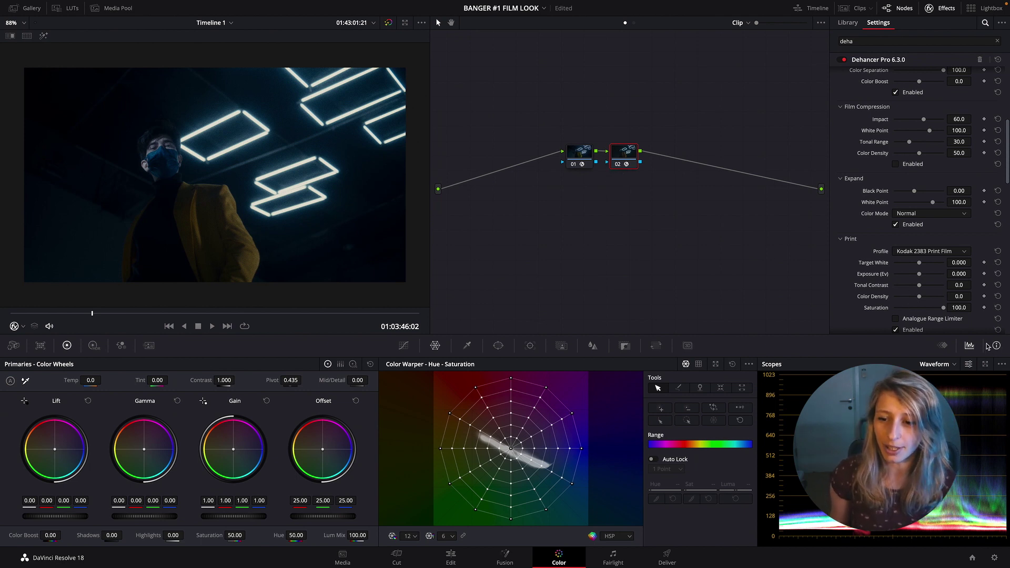
scroll(908, 302, down, 5)
scroll(907, 298, down, 3)
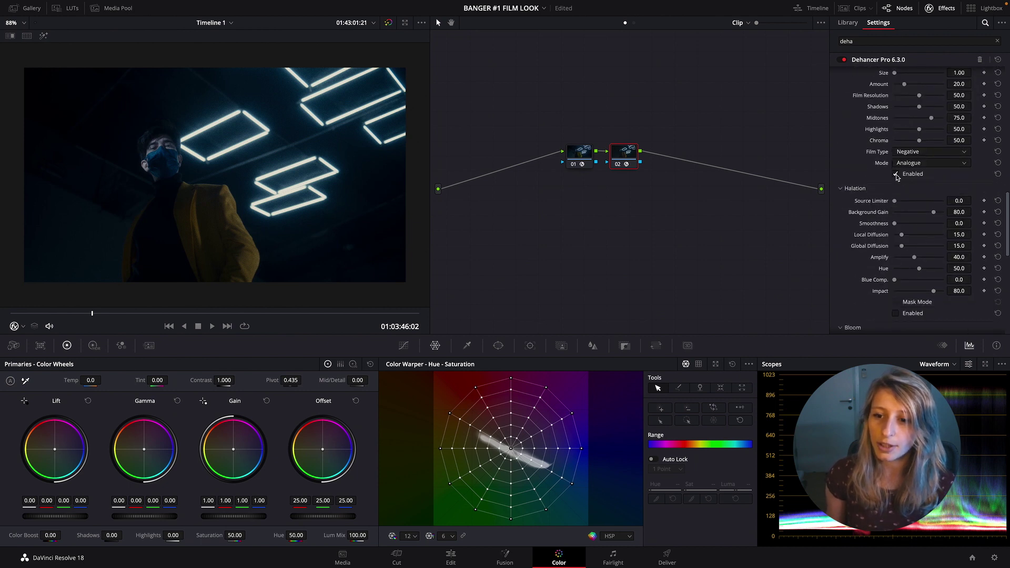
scroll(852, 137, up, 2)
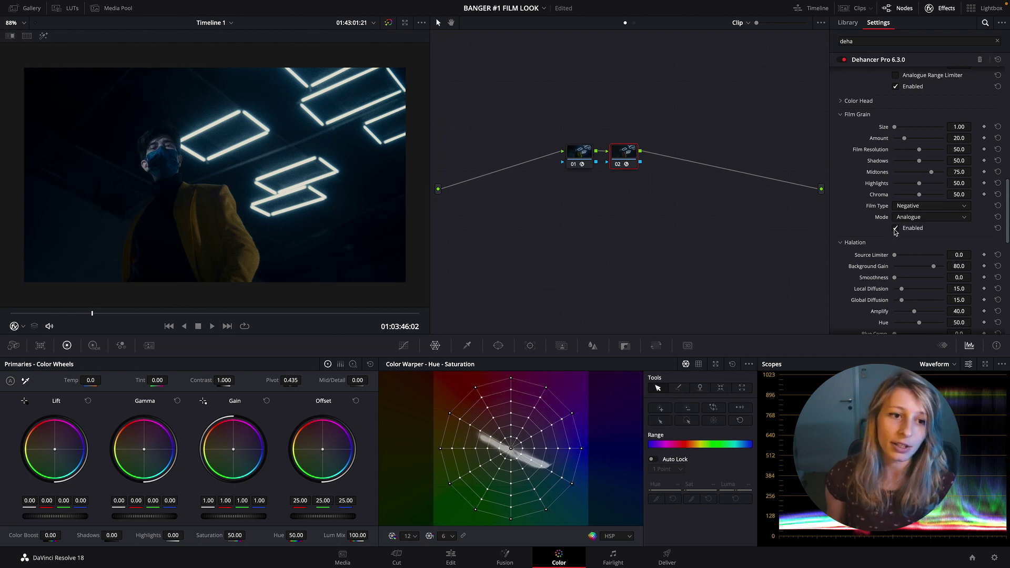
- Insert a new node ahead of the CST with a parallel node beneath it, tidying the layout
click(573, 157)
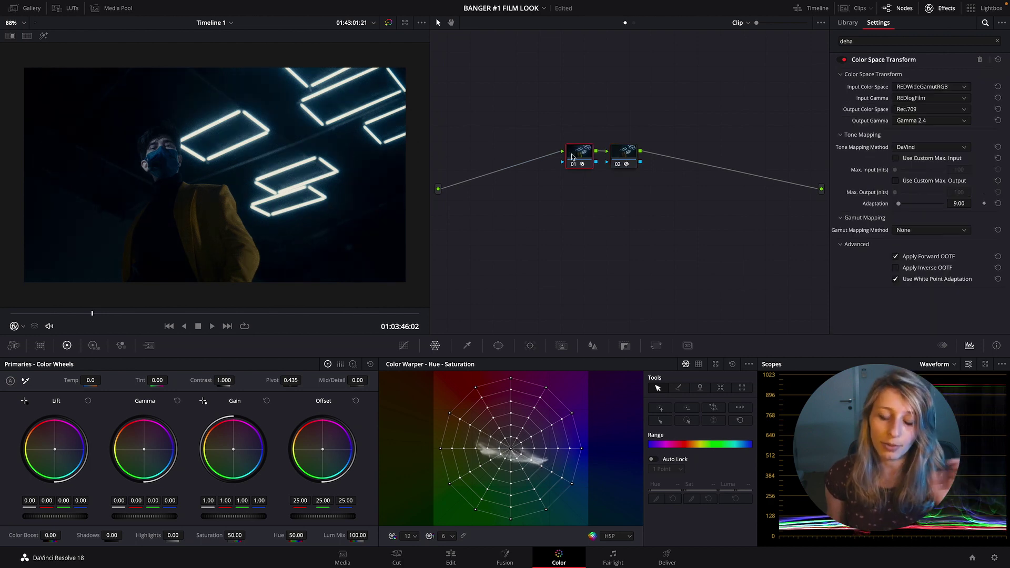
key(shift+s)
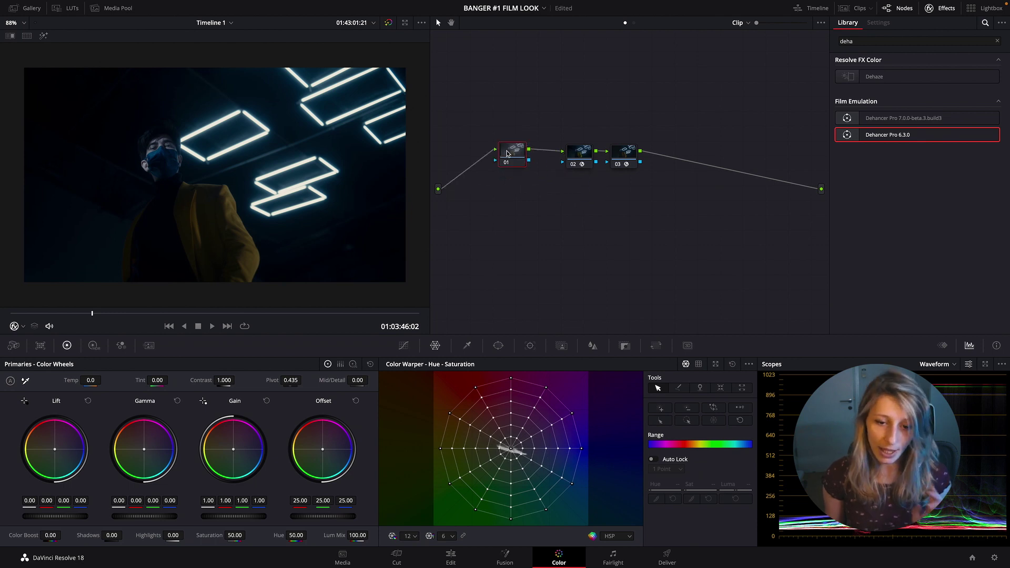
key(alt+p)
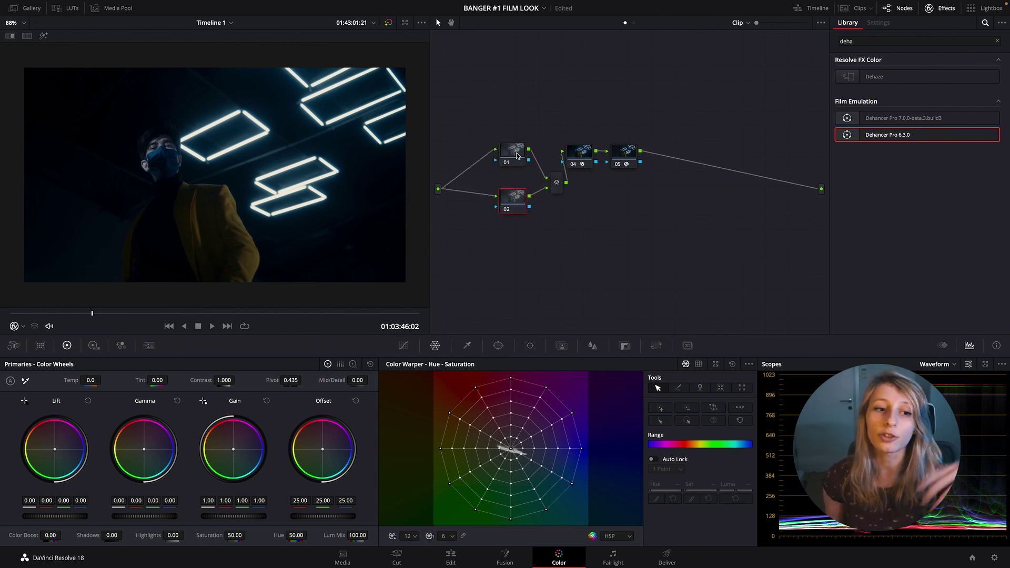
drag(509, 153, 507, 147)
mouse_move(622, 158)
mouse_down()
mouse_move(659, 163)
mouse_move(611, 161)
mouse_up()
- Insert another node before node 01 and switch to the HDR color wheels
click(661, 156)
click(508, 145)
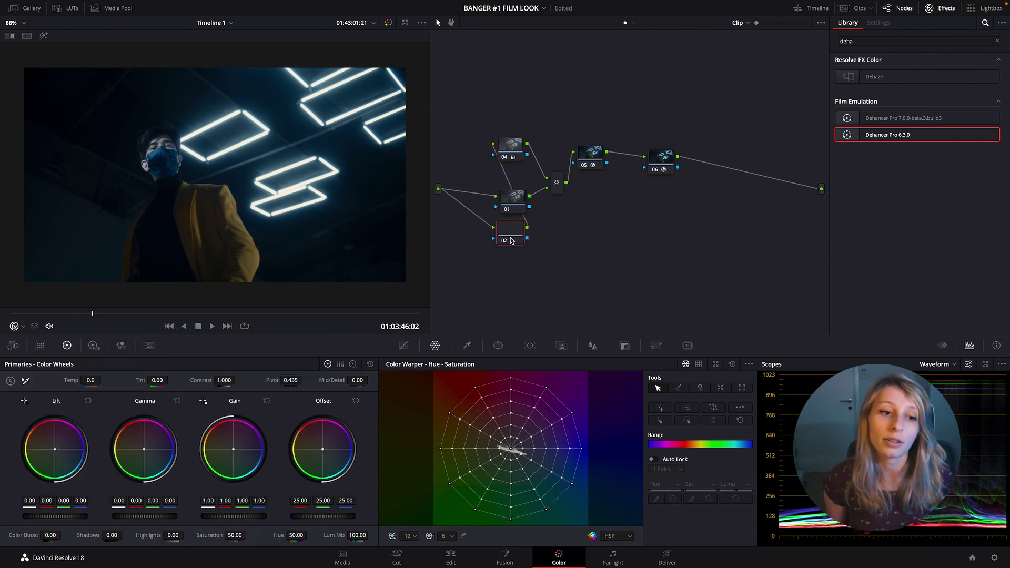
key(shift+s)
click(93, 345)
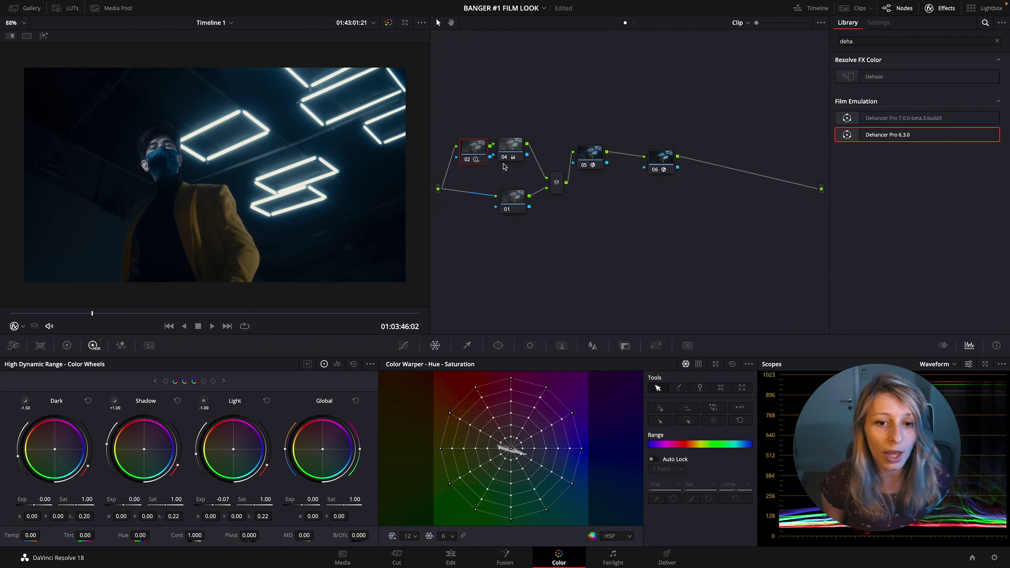
- Label node 04 'LGG' and node 02 'HDR', then scrub the clip to check the look
right_click(514, 152)
click(540, 167)
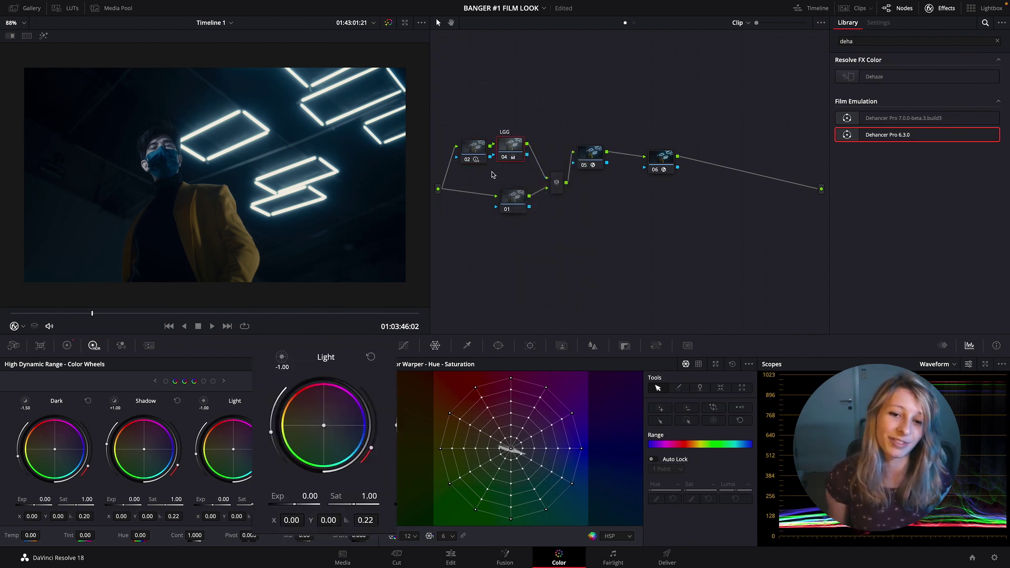
click(484, 151)
right_click(484, 150)
click(520, 169)
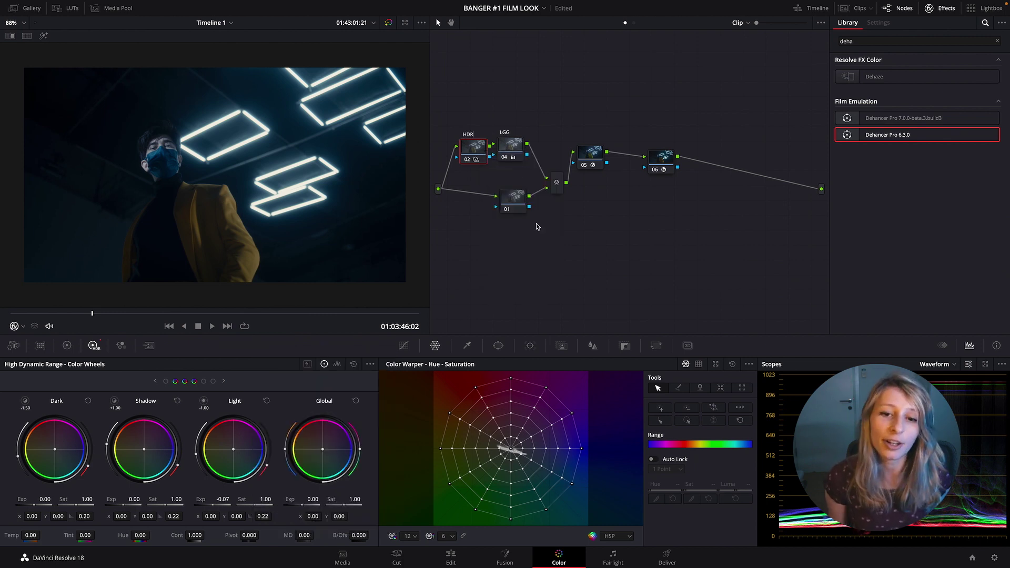
click(517, 205)
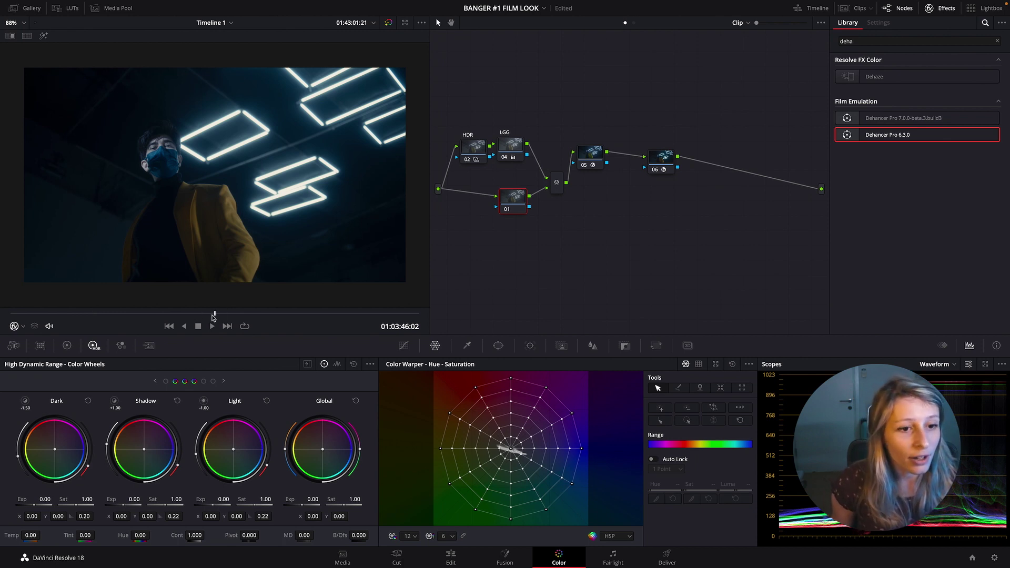
drag(220, 317, 91, 312)
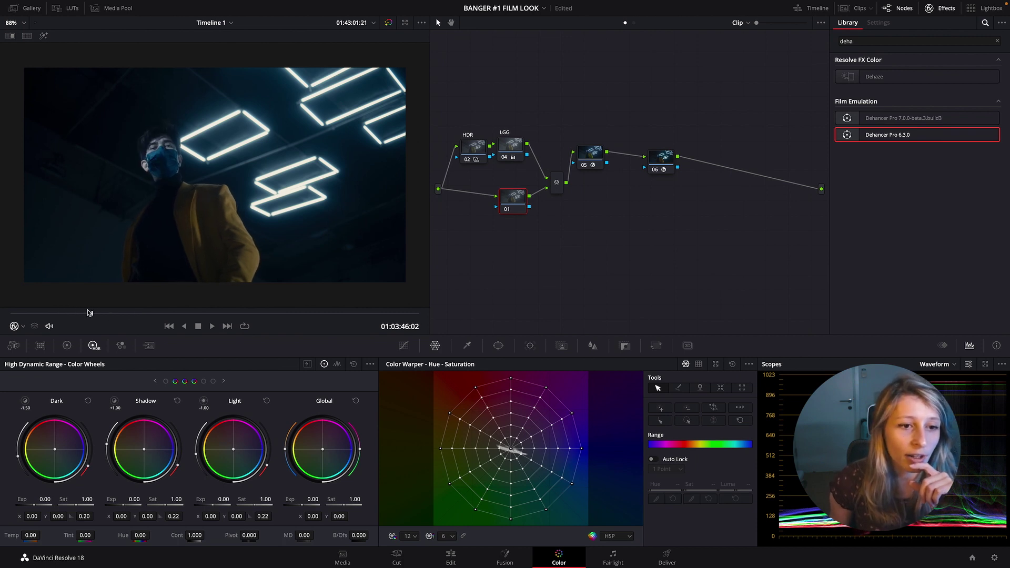
- Enlarge node 01's Hue–Saturation Color Warper and set image clicks to sample colours for qualifying
scroll(230, 205, up, 5)
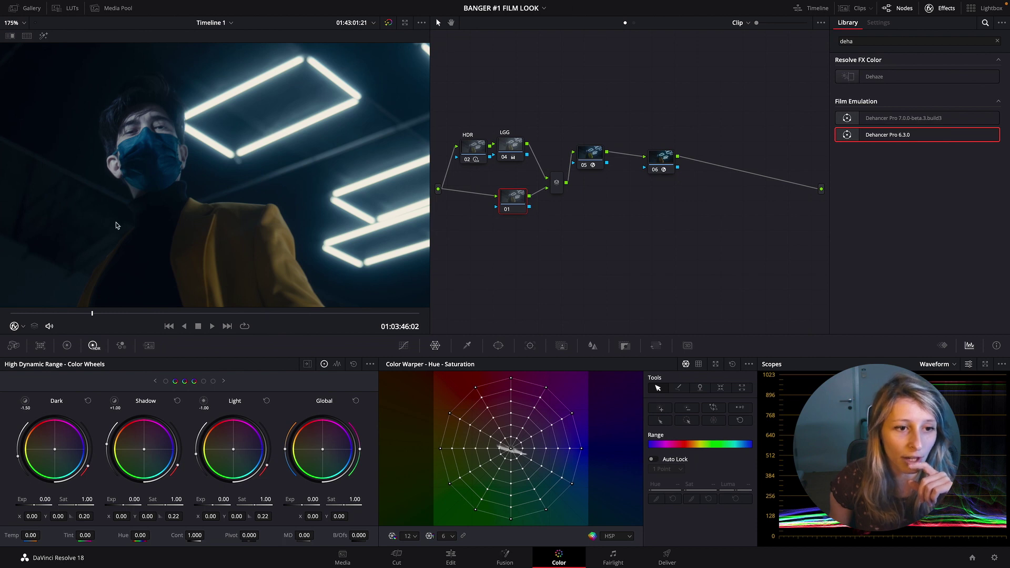
scroll(151, 176, down, 5)
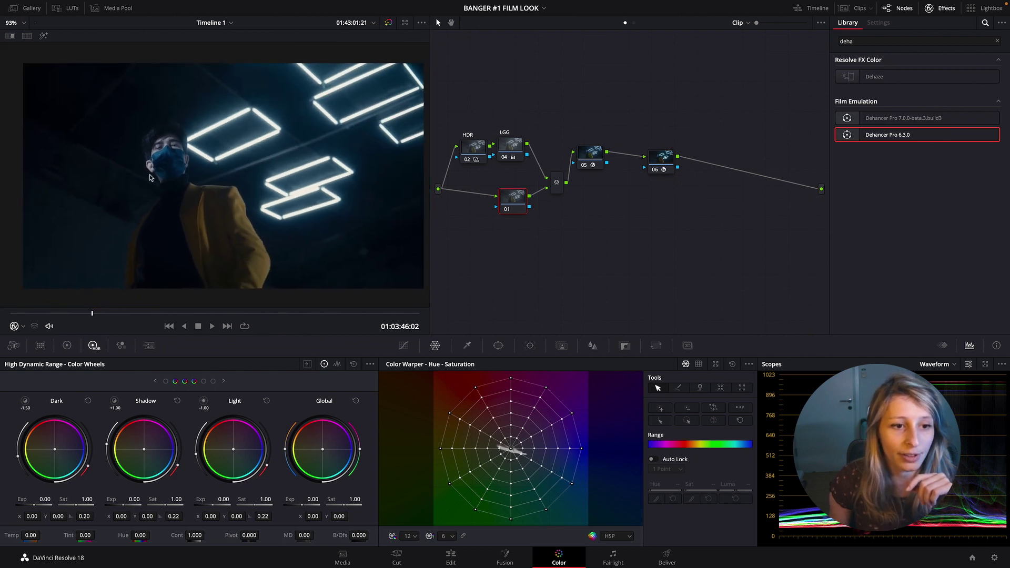
scroll(151, 176, up, 2)
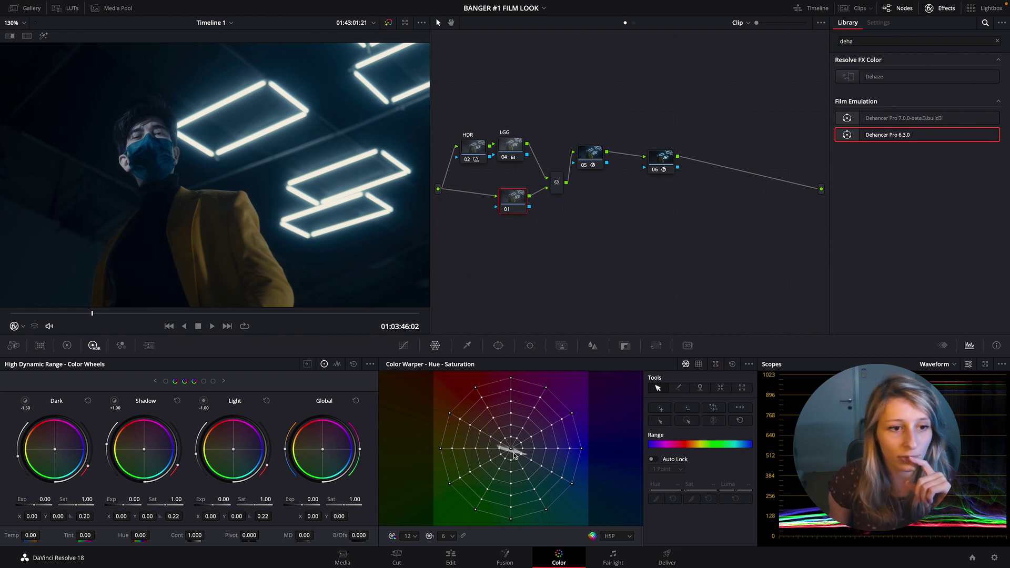
click(716, 364)
drag(501, 152, 632, 210)
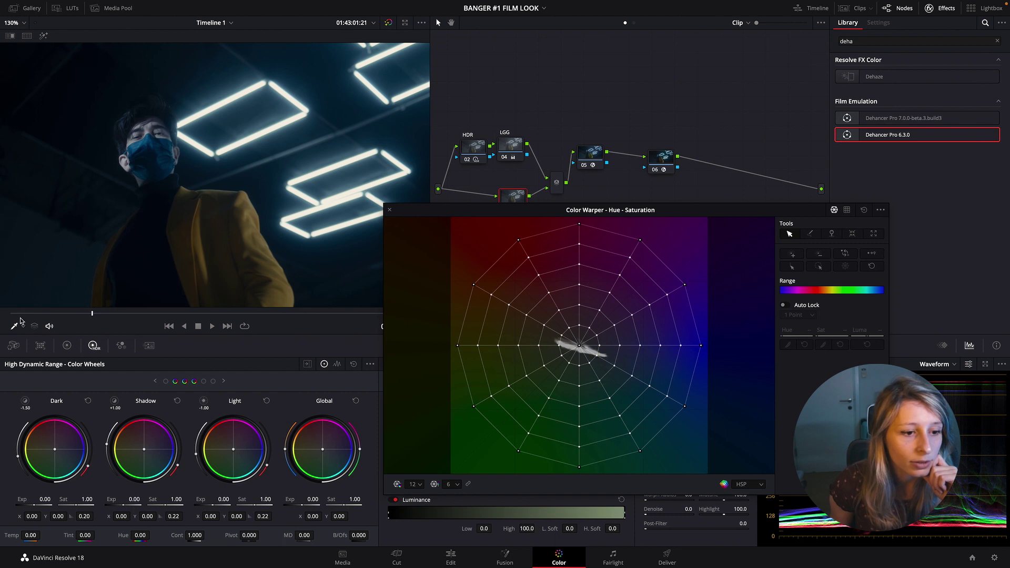
click(21, 326)
click(35, 353)
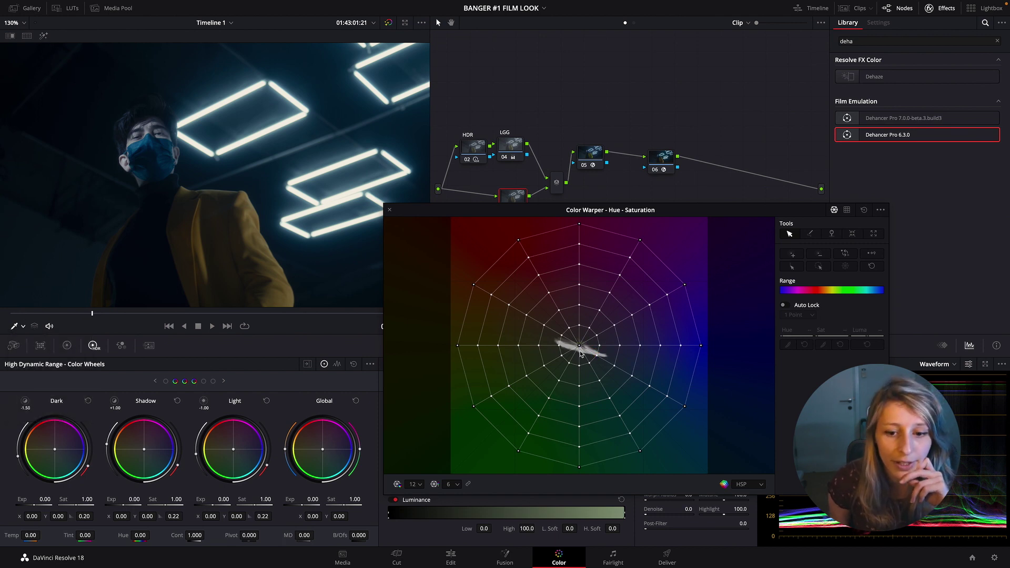
- Nudge the warp grid's centre point to slightly tint and saturate the neutral colours
click(580, 347)
drag(581, 349, 573, 346)
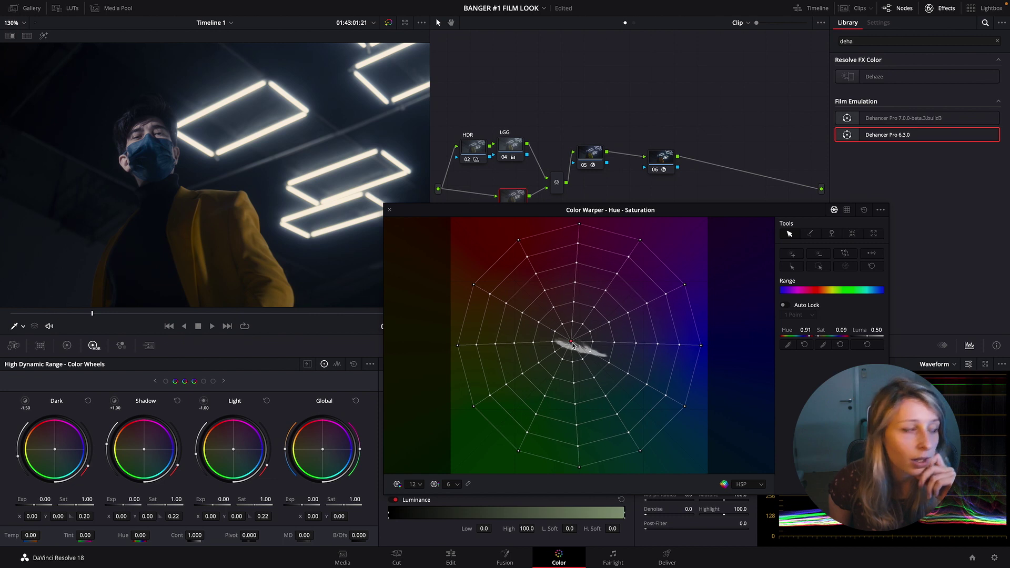
drag(573, 346, 571, 345)
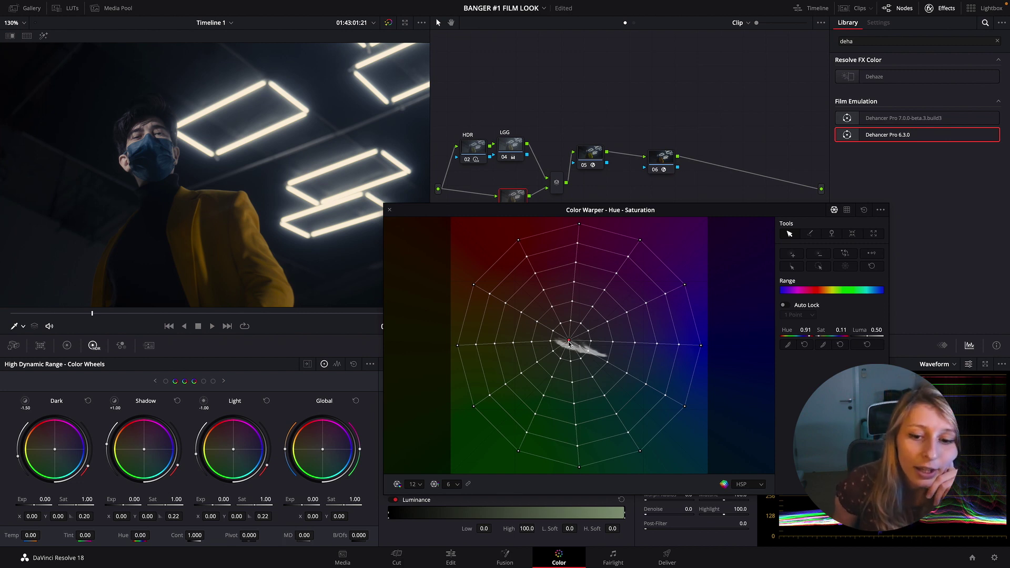
drag(569, 345, 568, 343)
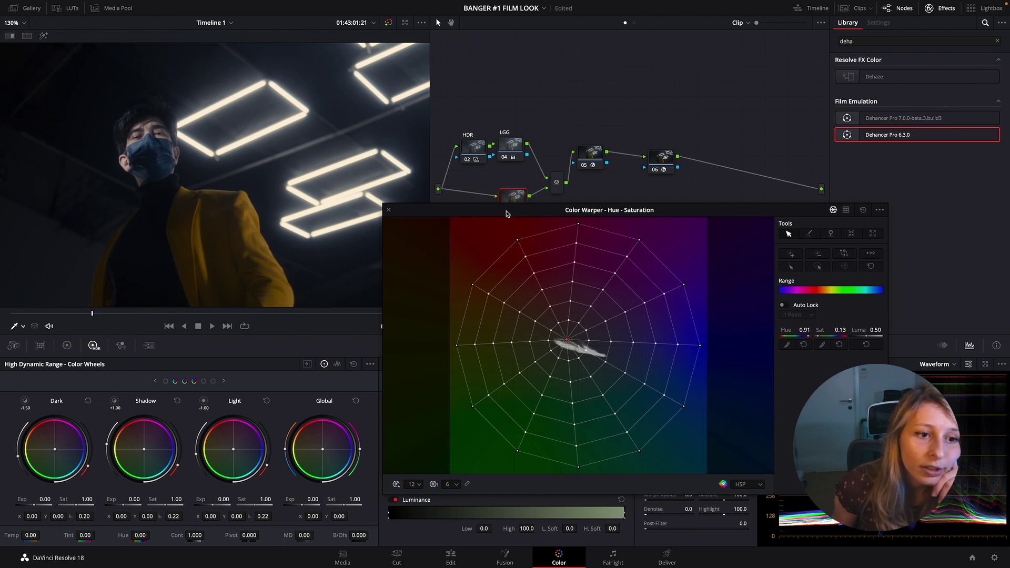
drag(513, 214, 383, 234)
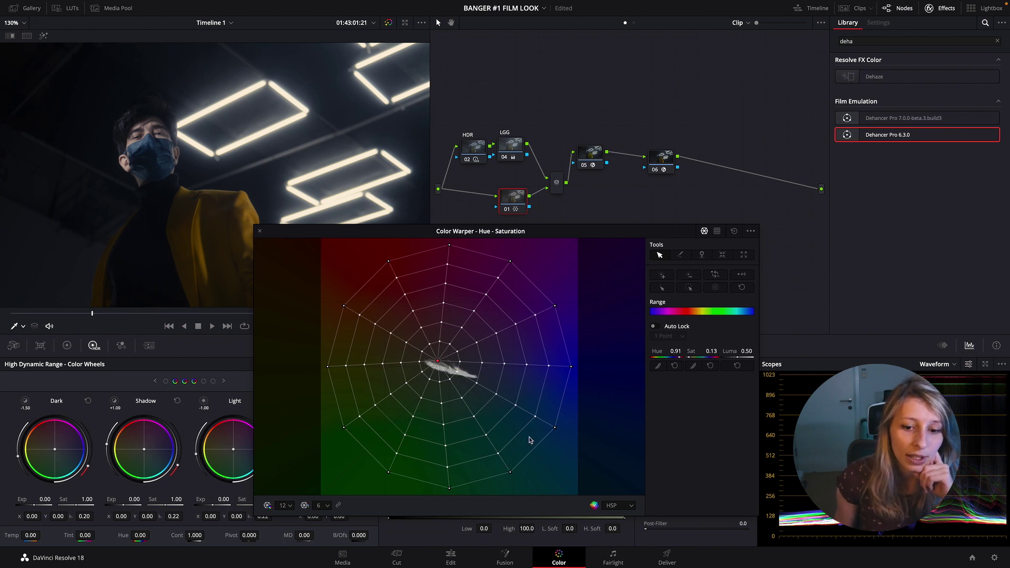
- Drag warp points toward teal (centre Hue 0.44, Sat 0.25) and close the enlarged warper
mouse_move(555, 434)
mouse_down()
mouse_move(543, 461)
mouse_move(543, 450)
mouse_up()
drag(457, 378, 463, 387)
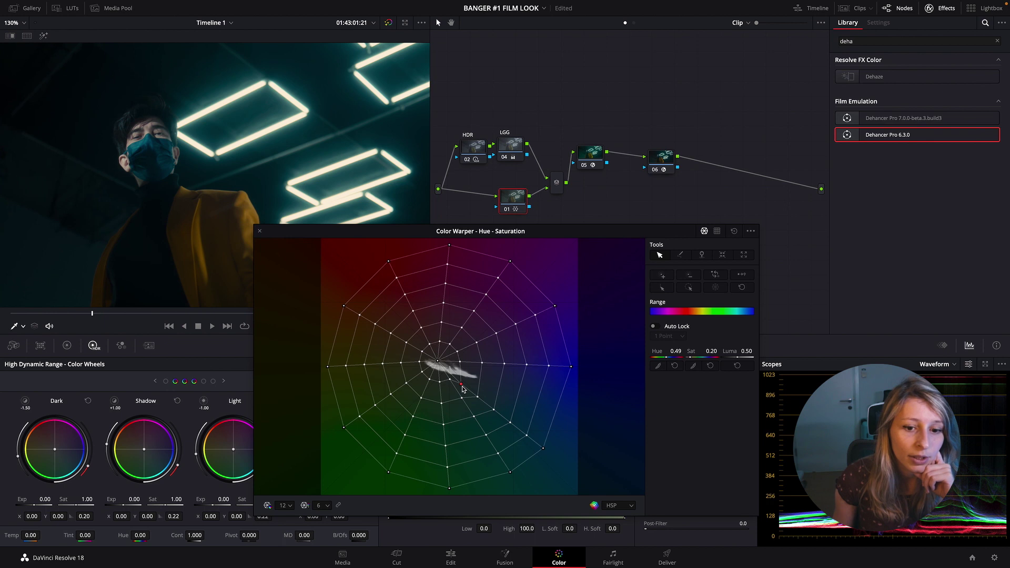
drag(463, 388, 471, 387)
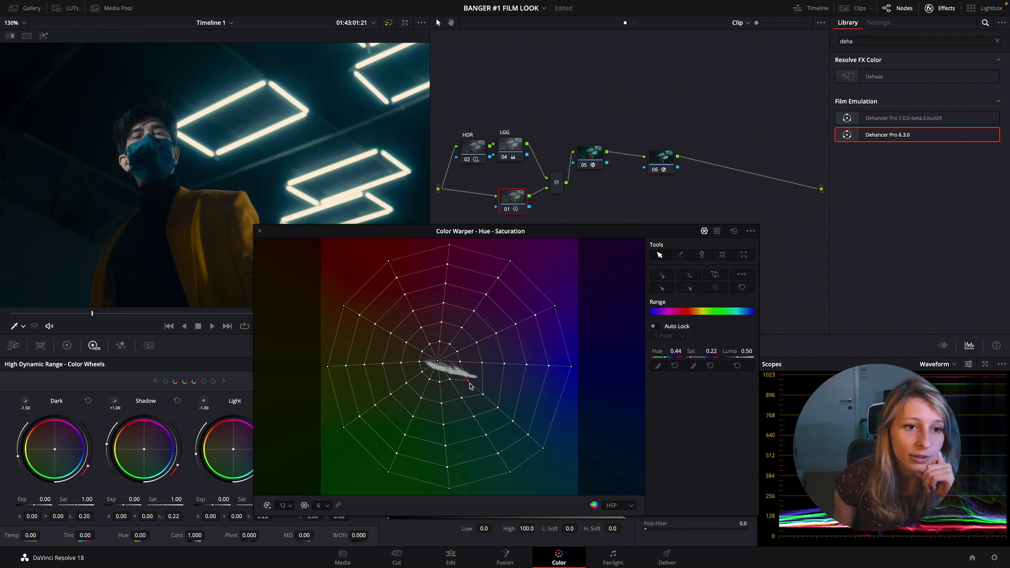
drag(470, 387, 472, 389)
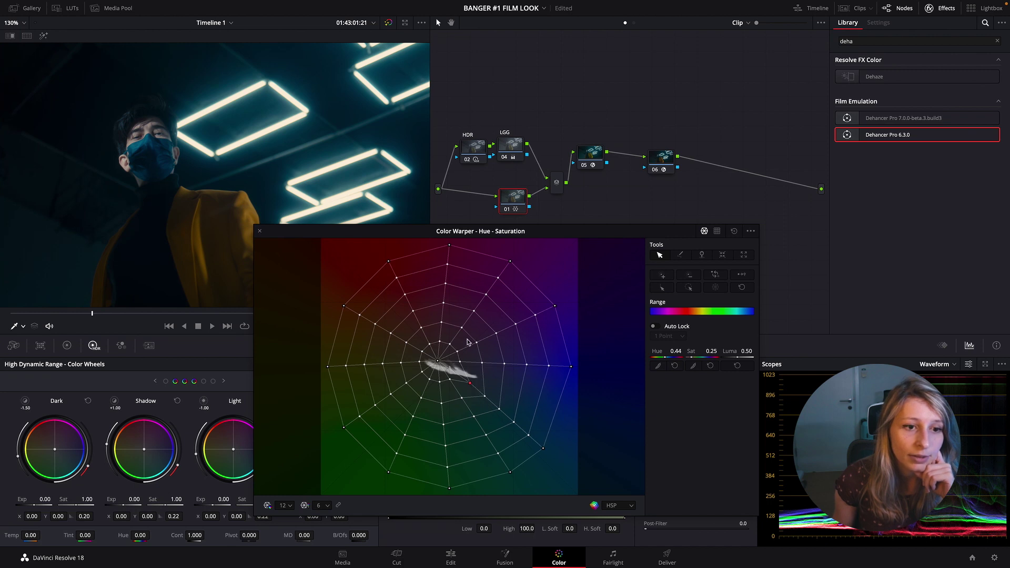
click(260, 231)
mouse_move(511, 207)
mouse_down()
mouse_move(497, 210)
mouse_move(505, 225)
mouse_up()
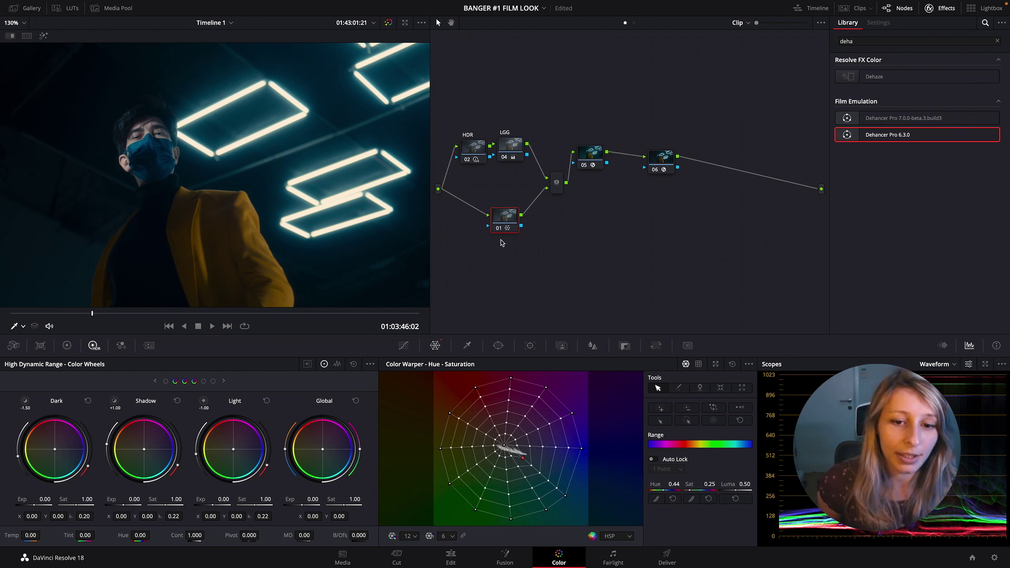
- Label node 01 'COLOR SEP' and nudge it into place in the node tree
right_click(510, 220)
click(556, 239)
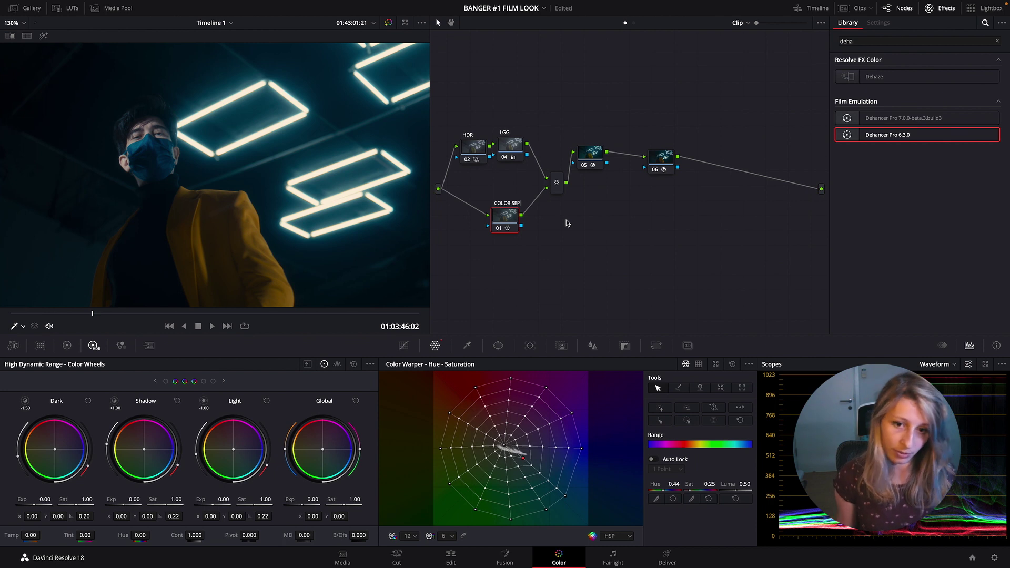
key(Return)
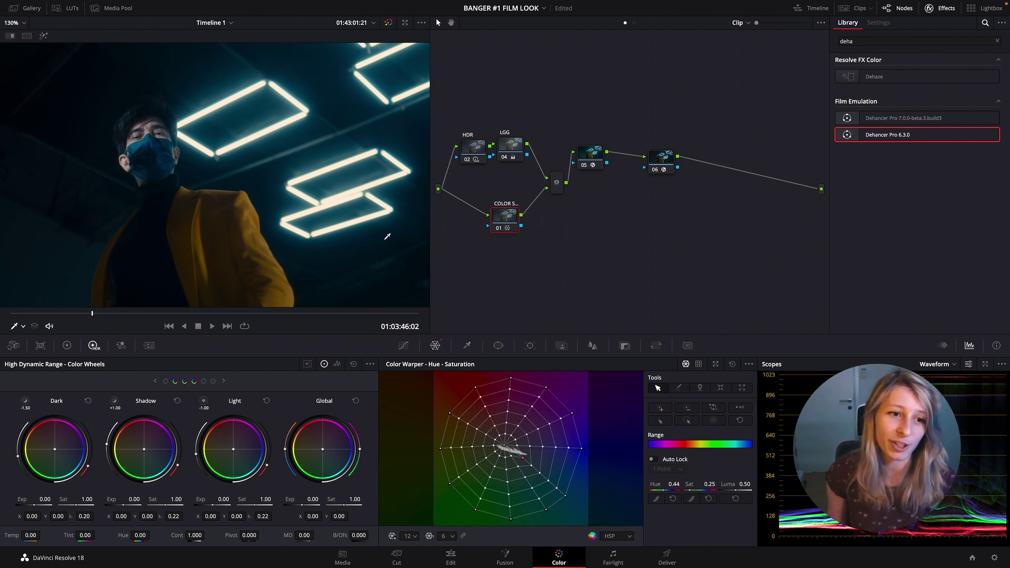
drag(504, 217, 494, 221)
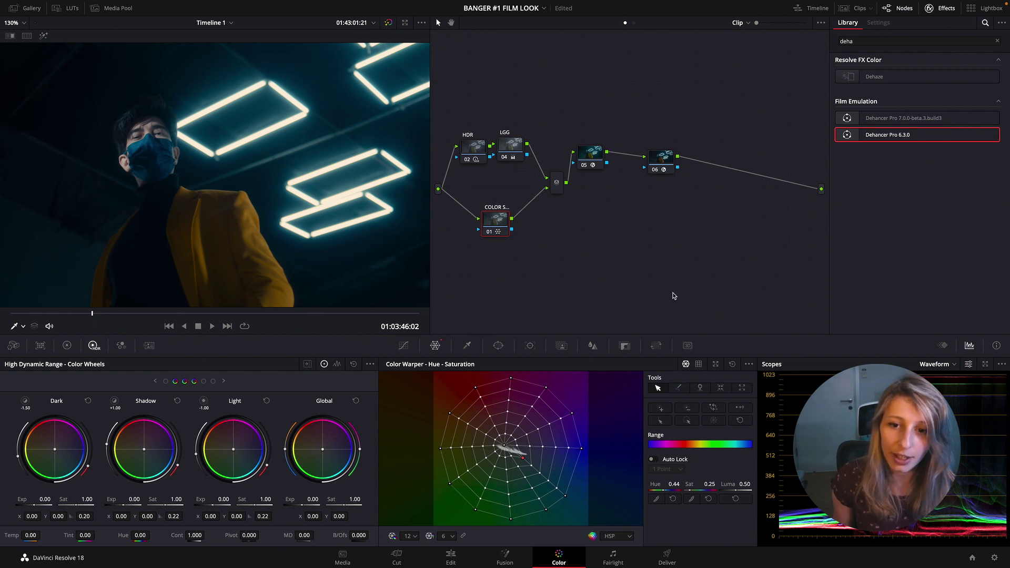
- Label the Dehancer node 06 'DEHANCER'
click(662, 158)
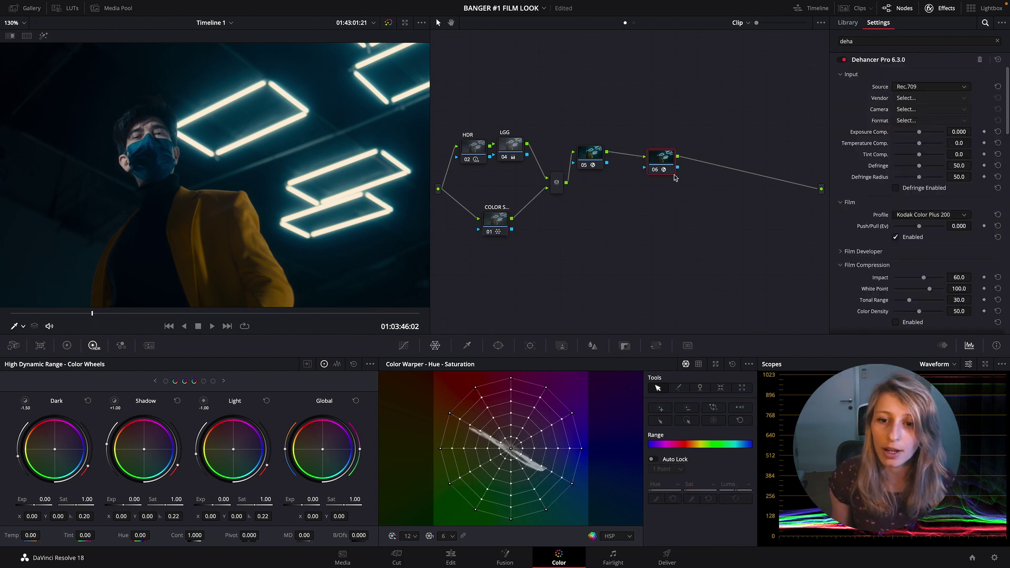
drag(668, 171, 675, 174)
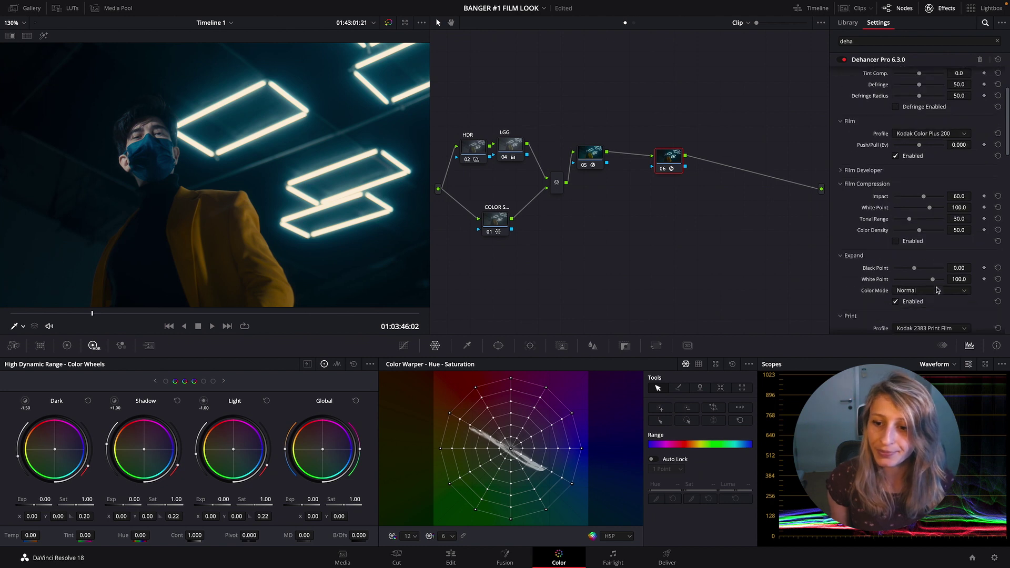
scroll(937, 290, down, 8)
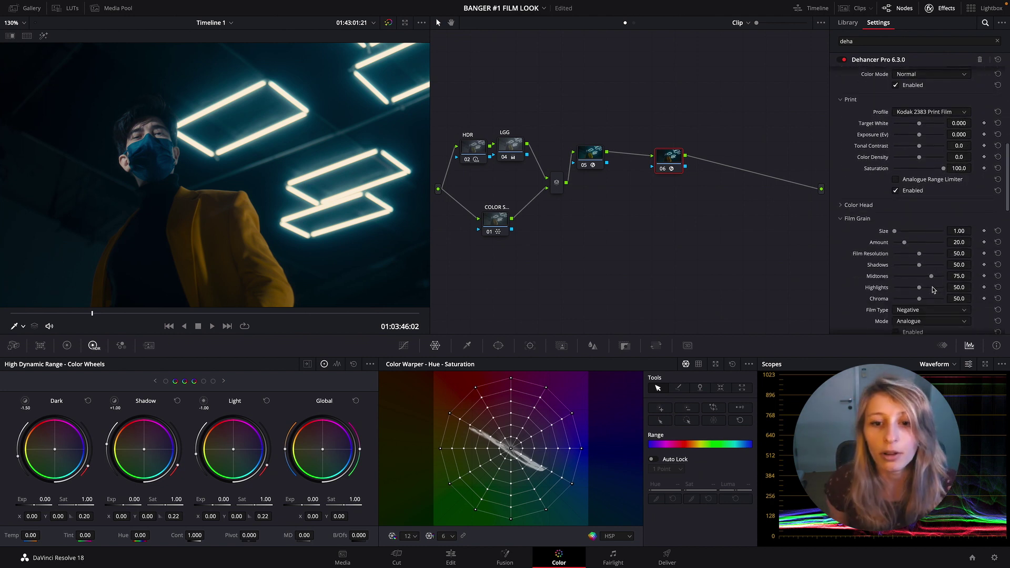
right_click(670, 159)
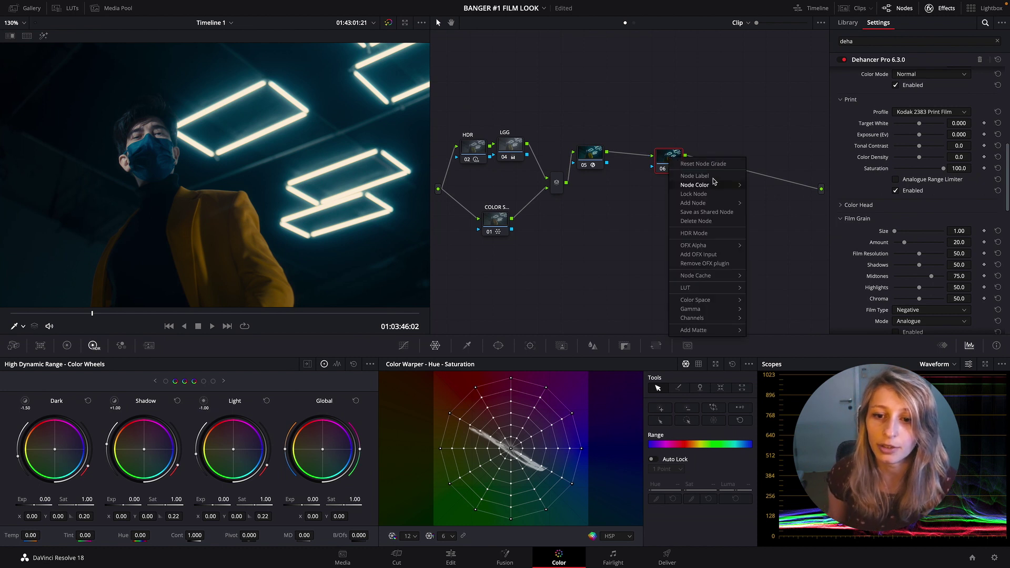
click(711, 178)
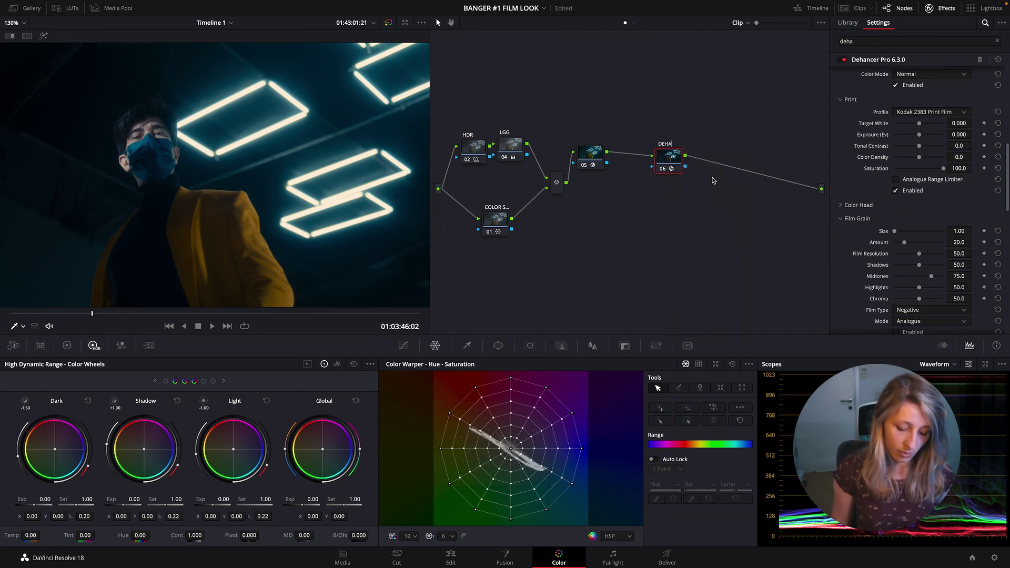
- Label node 05 'CST' and reselect node 06 to show its settings
click(588, 154)
right_click(591, 156)
click(617, 174)
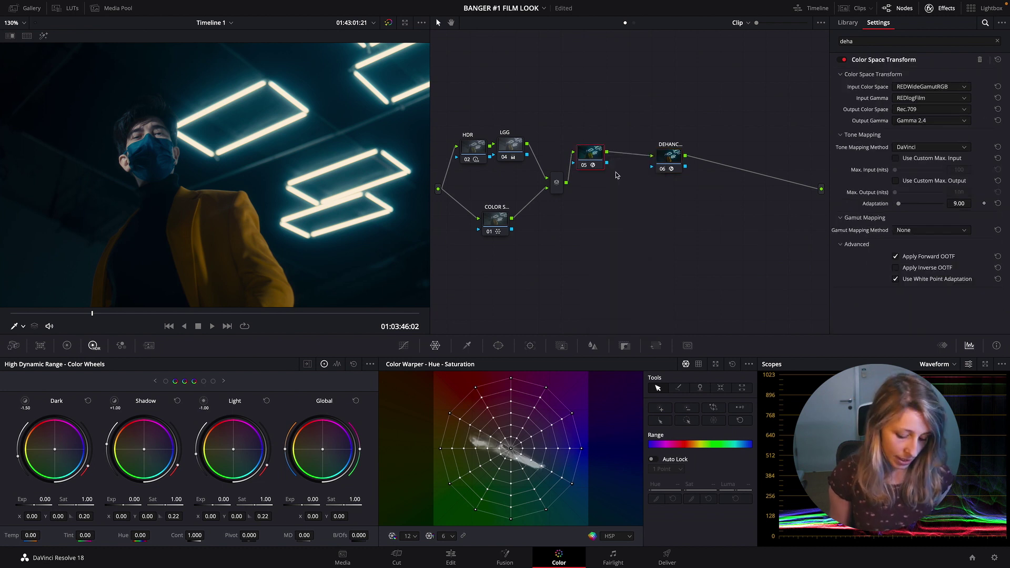
drag(674, 166, 698, 177)
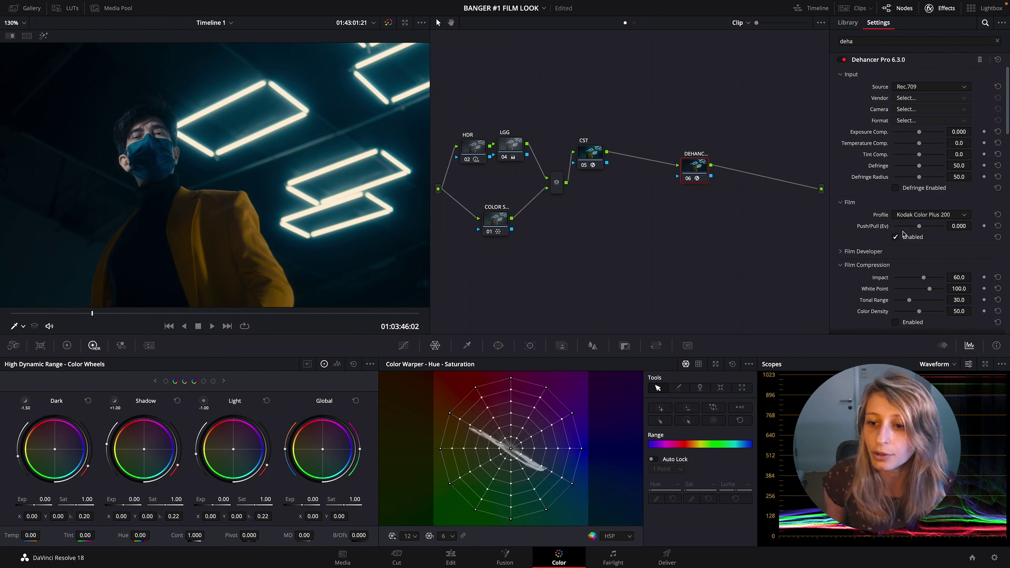
- Expand Film Developer, try then reset Contrast Boost and Gamma Correction to 0, with Color Separation at 100
scroll(871, 279, down, 2)
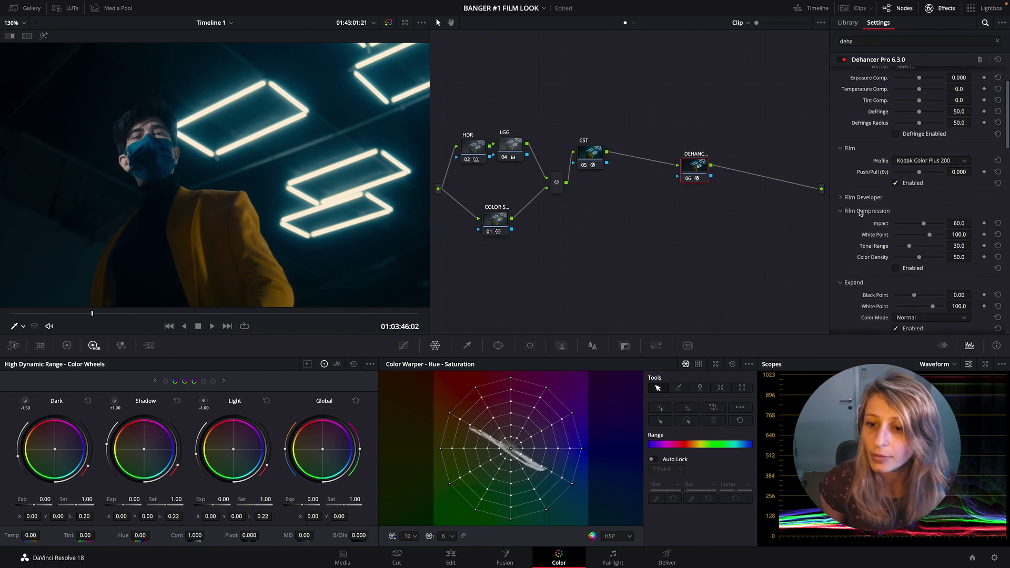
click(846, 200)
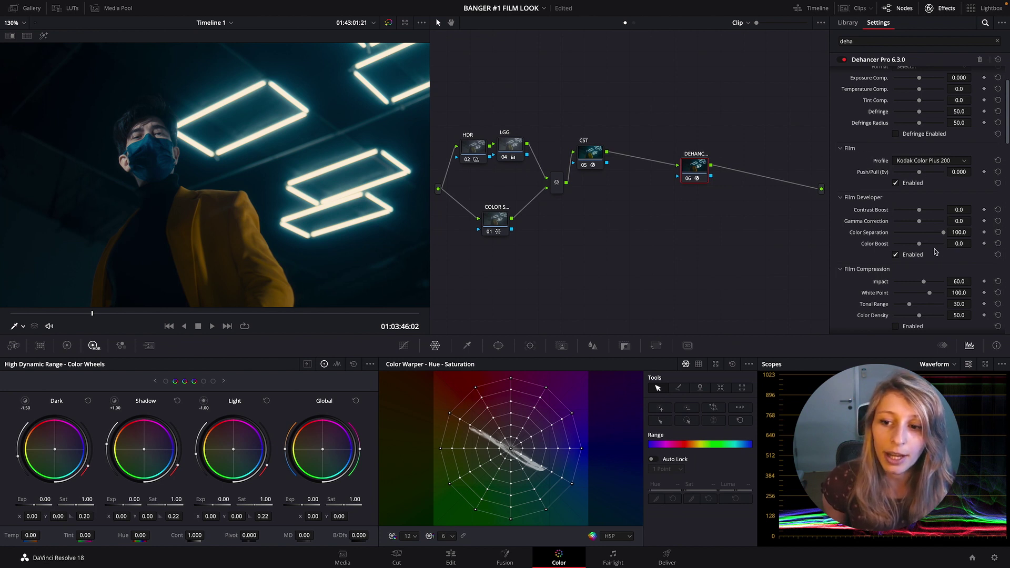
scroll(285, 183, down, 3)
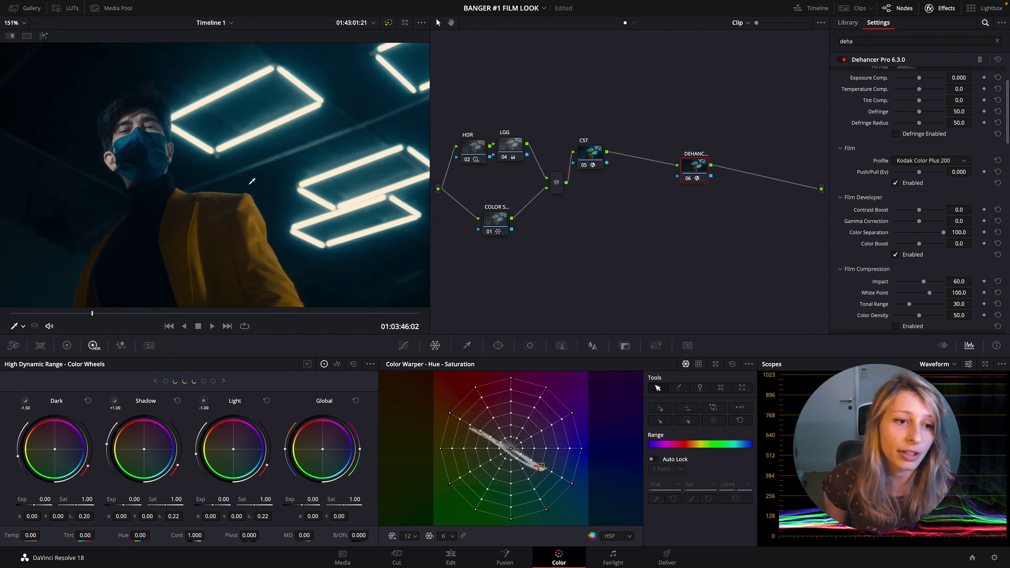
scroll(284, 183, down, 1)
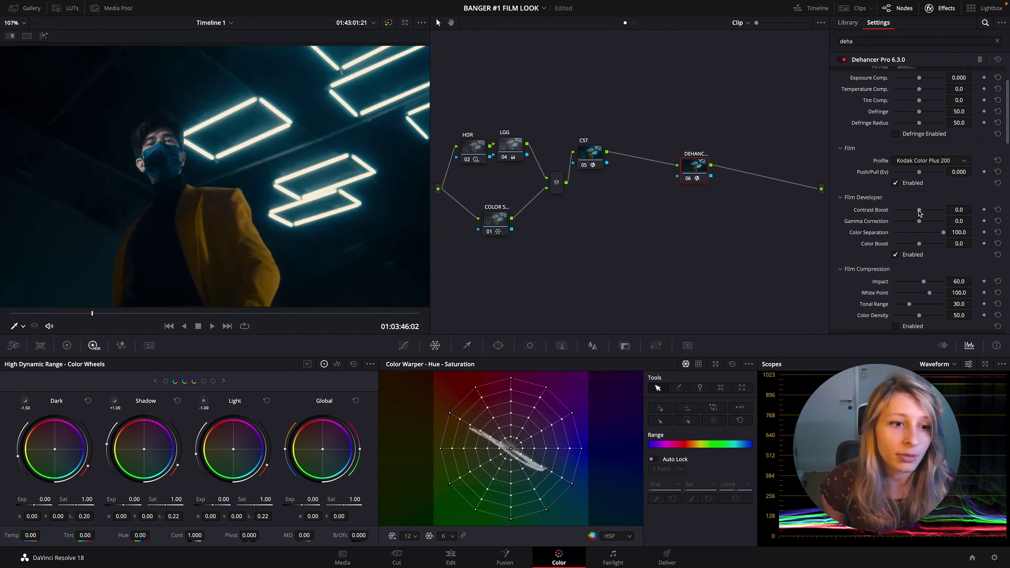
drag(921, 211, 915, 213)
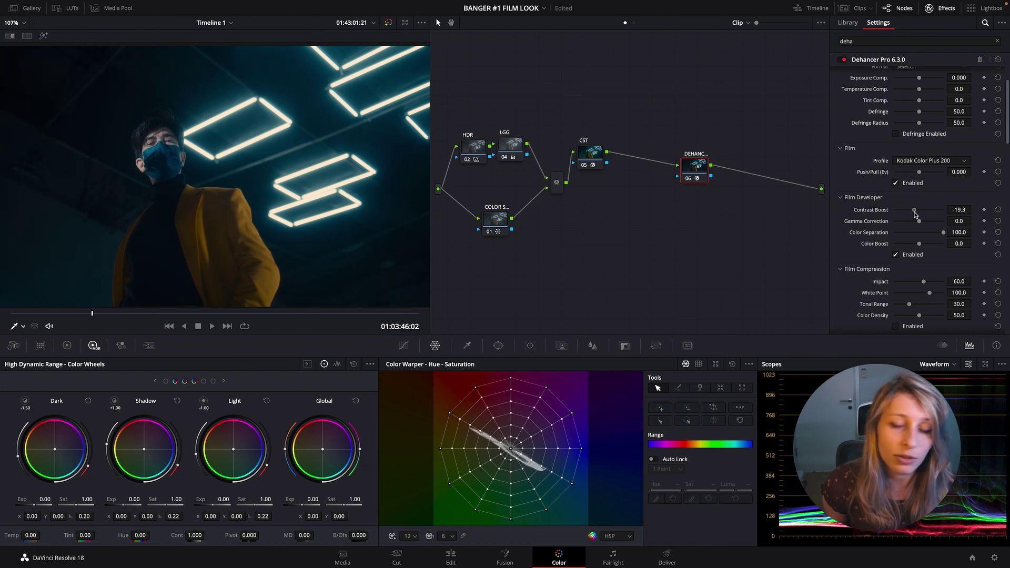
drag(914, 212, 918, 212)
click(997, 209)
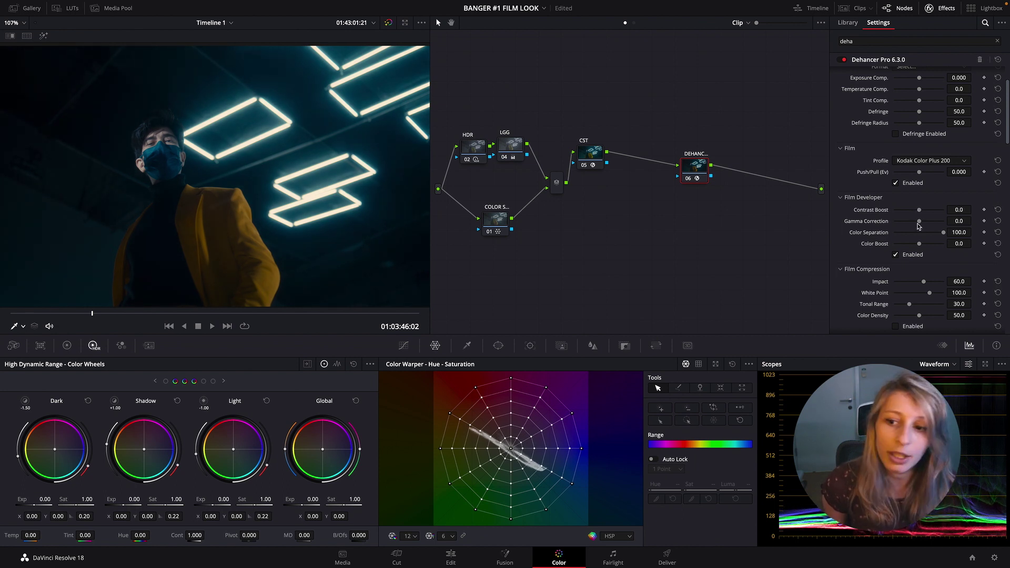
drag(929, 225, 927, 239)
click(998, 221)
click(994, 234)
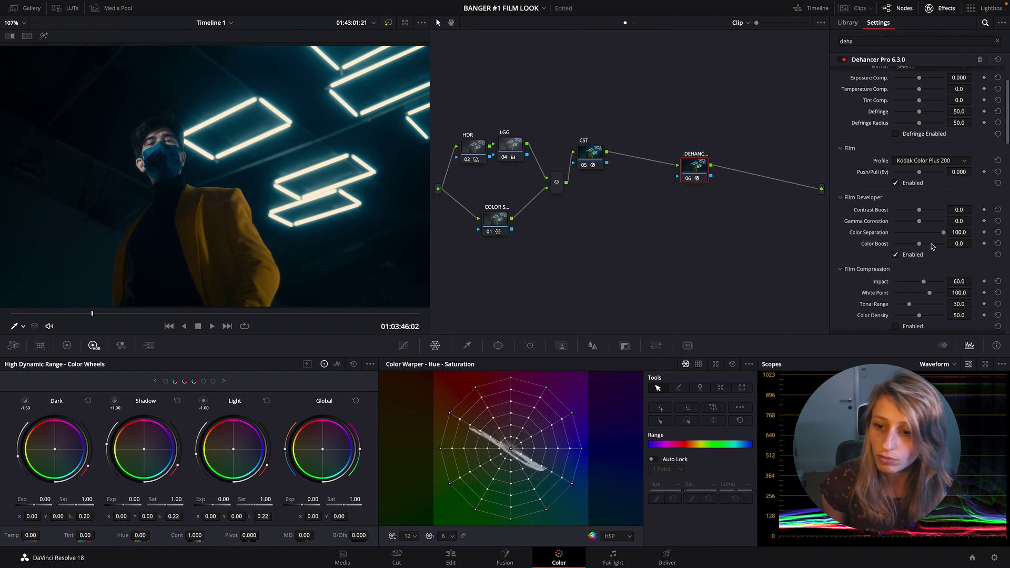
- Set the Film Developer Color Boost to 30.3
scroll(920, 259, up, 1)
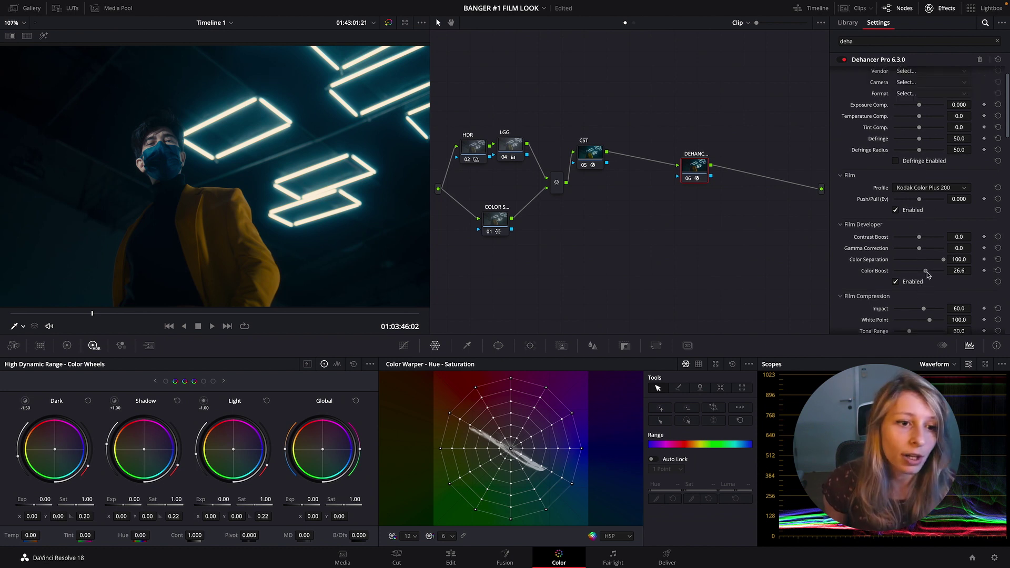
drag(927, 272, 924, 272)
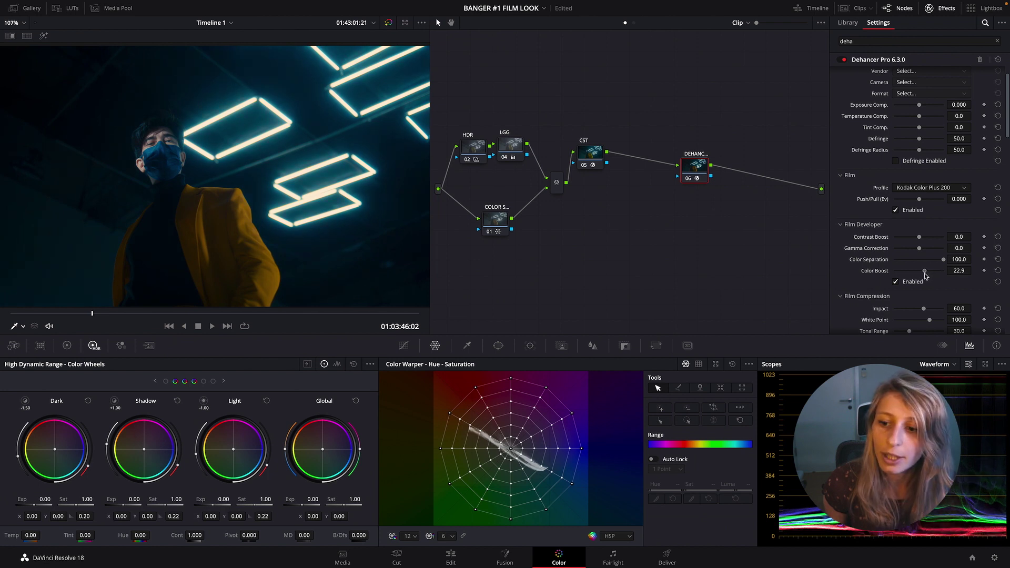
drag(926, 273, 927, 275)
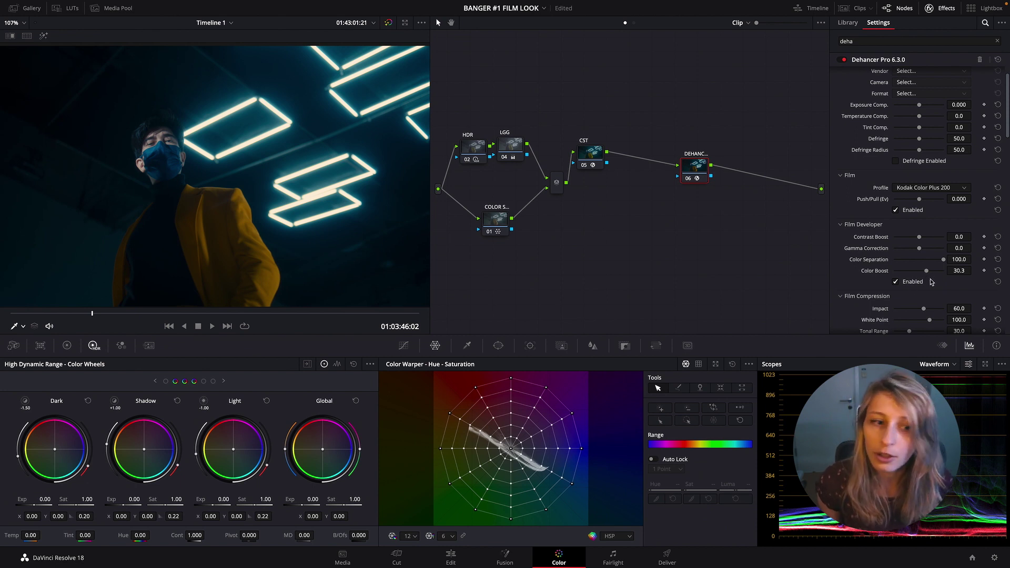
drag(927, 274, 926, 271)
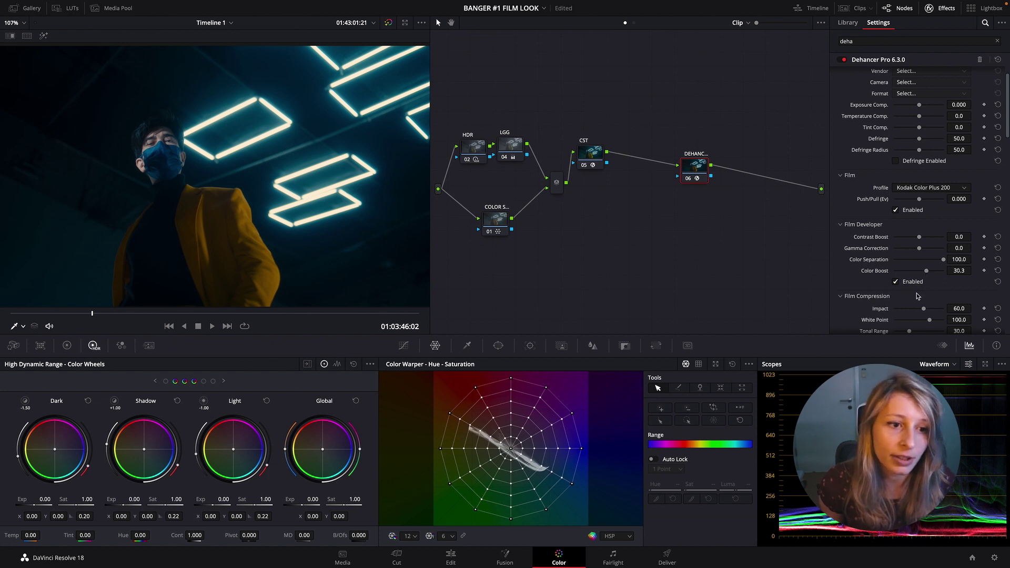
- Compare print film Color Density extremes, then set it to 79.8
scroll(918, 294, down, 4)
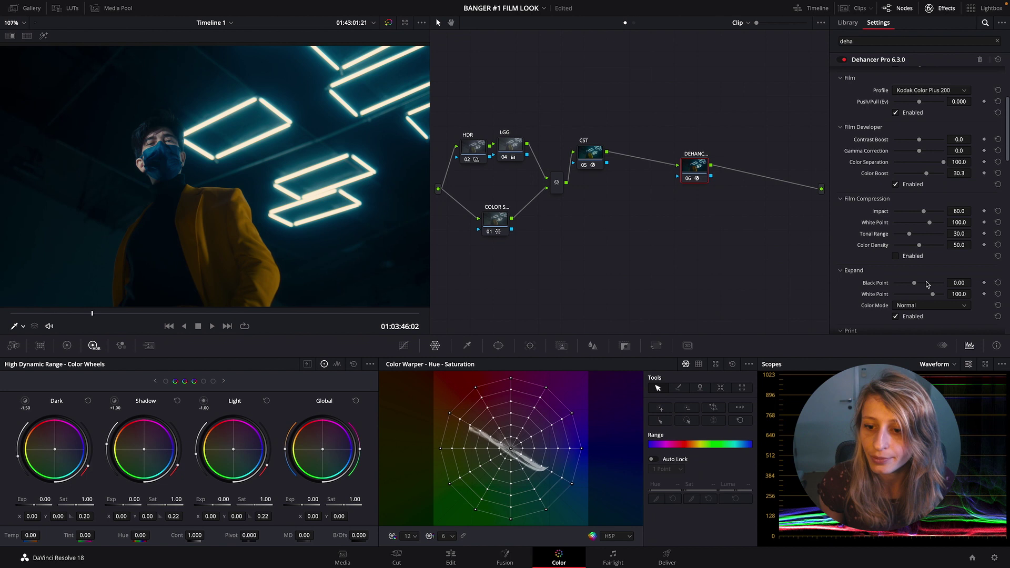
scroll(927, 284, down, 4)
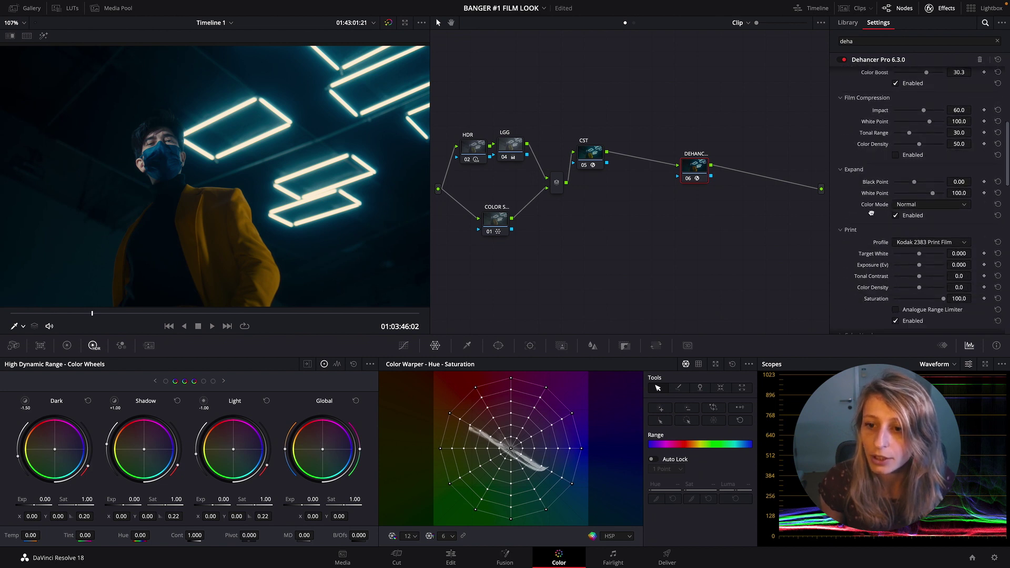
scroll(897, 263, down, 2)
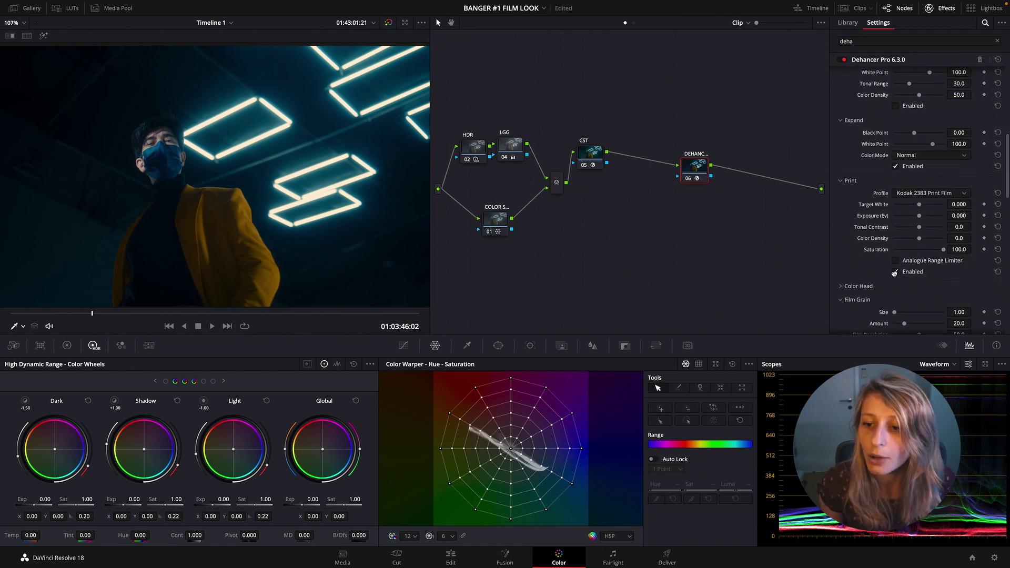
scroll(895, 271, down, 2)
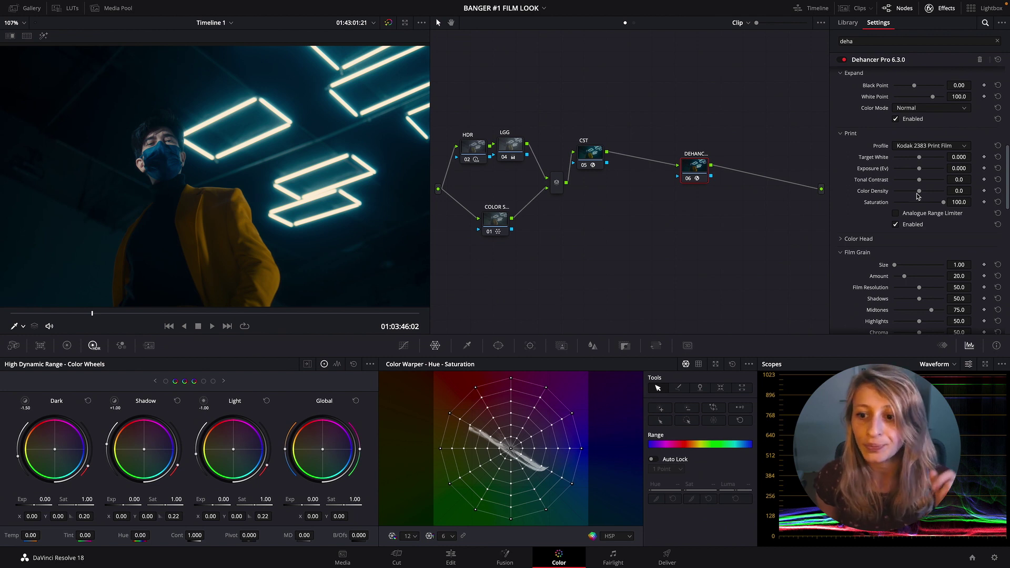
drag(919, 195, 949, 196)
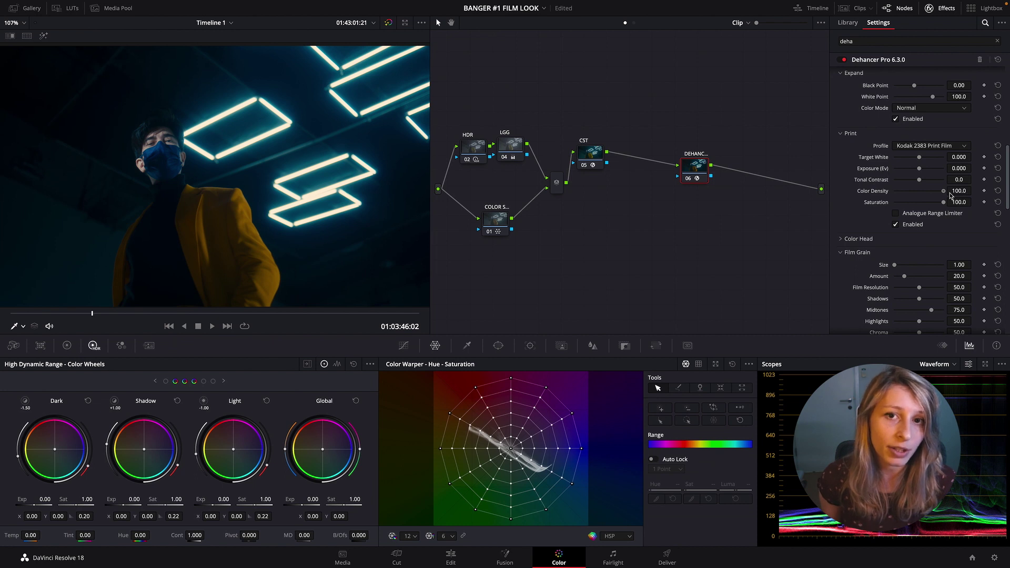
drag(951, 196, 877, 198)
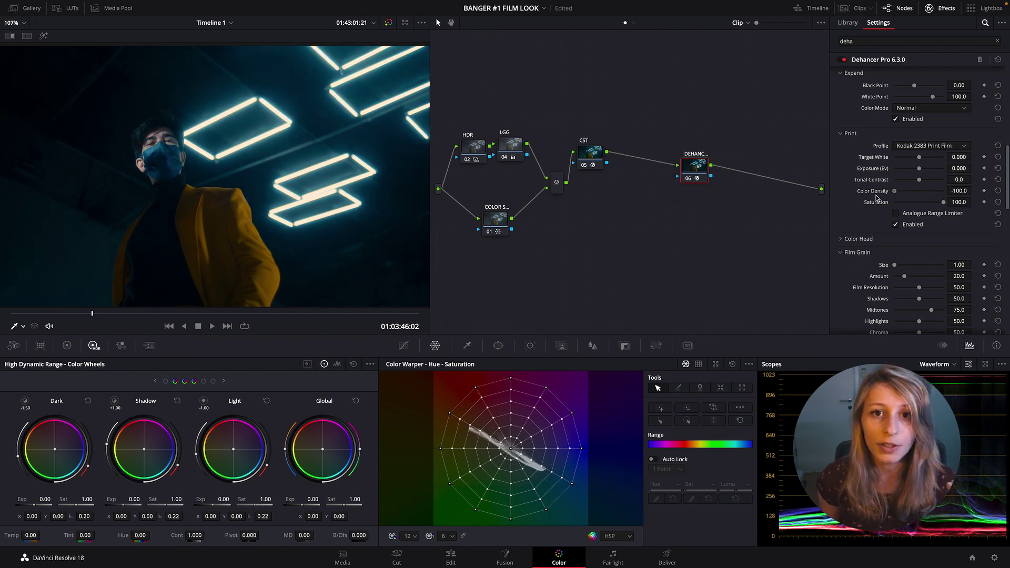
drag(876, 198, 939, 206)
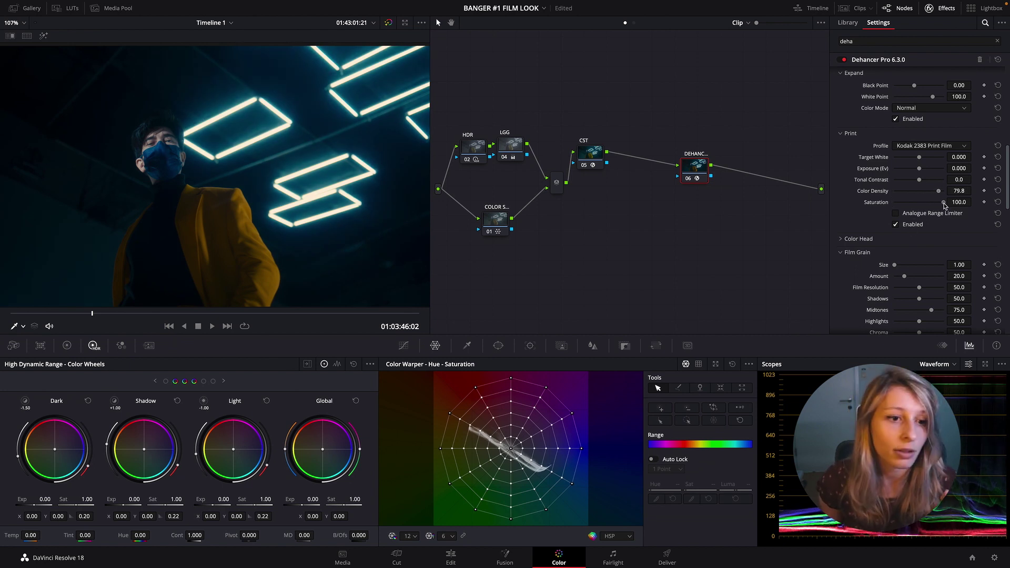
- Lower the print film Saturation slightly to 98.2
mouse_move(945, 206)
mouse_down()
mouse_move(936, 206)
mouse_move(944, 207)
mouse_up()
scroll(303, 144, down, 2)
scroll(303, 144, up, 3)
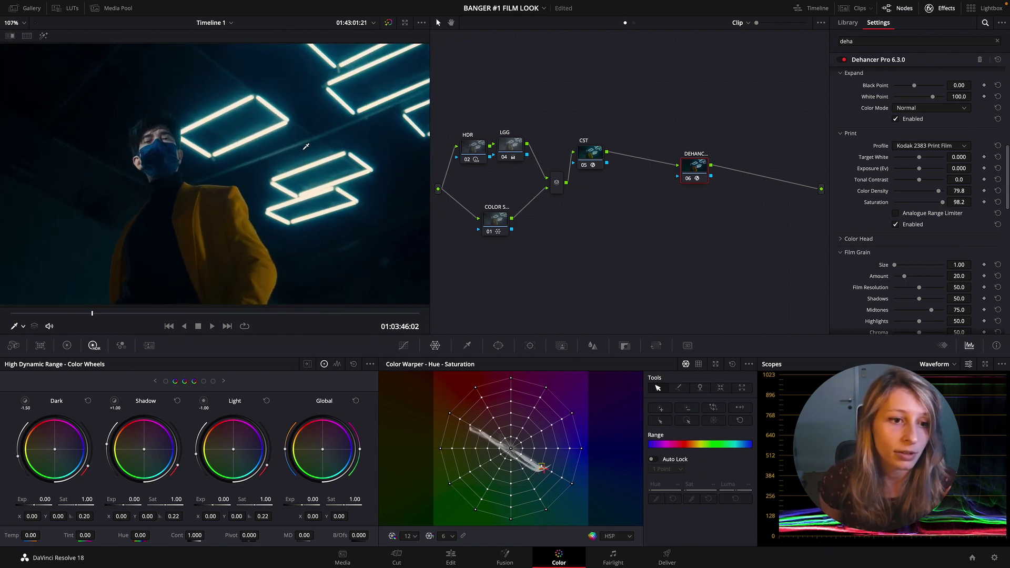
- Expand Color Head and set Shadows Tone 37.6, Midtones Tone 2.8, Highlights Tone 0
scroll(421, 197, down, 1)
scroll(890, 278, down, 2)
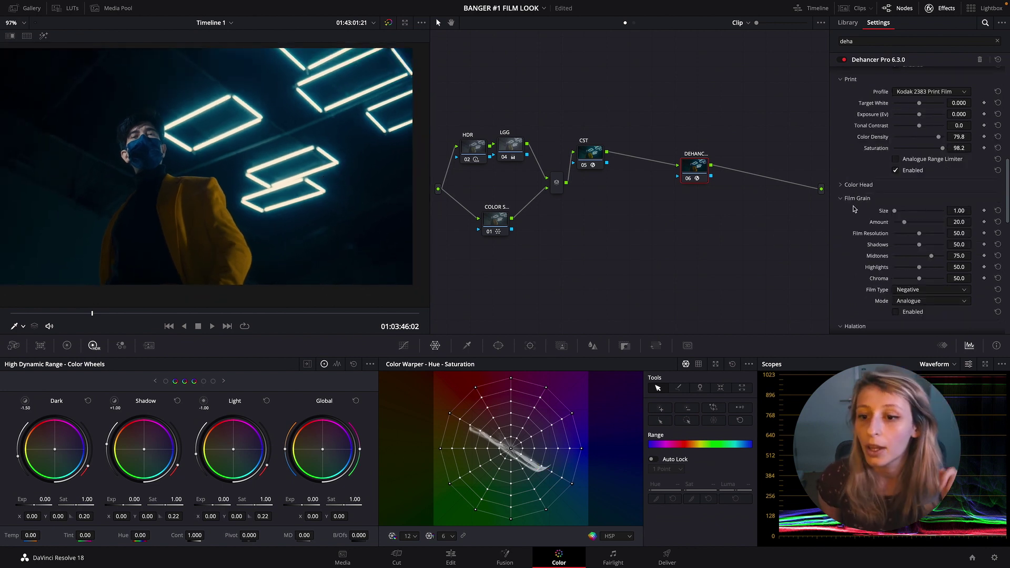
click(843, 185)
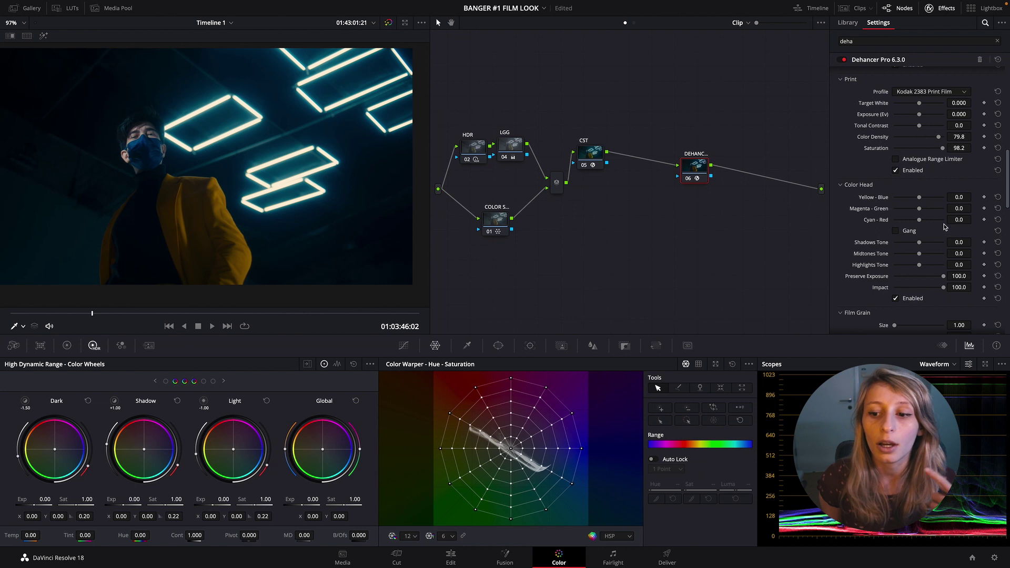
drag(920, 246, 918, 246)
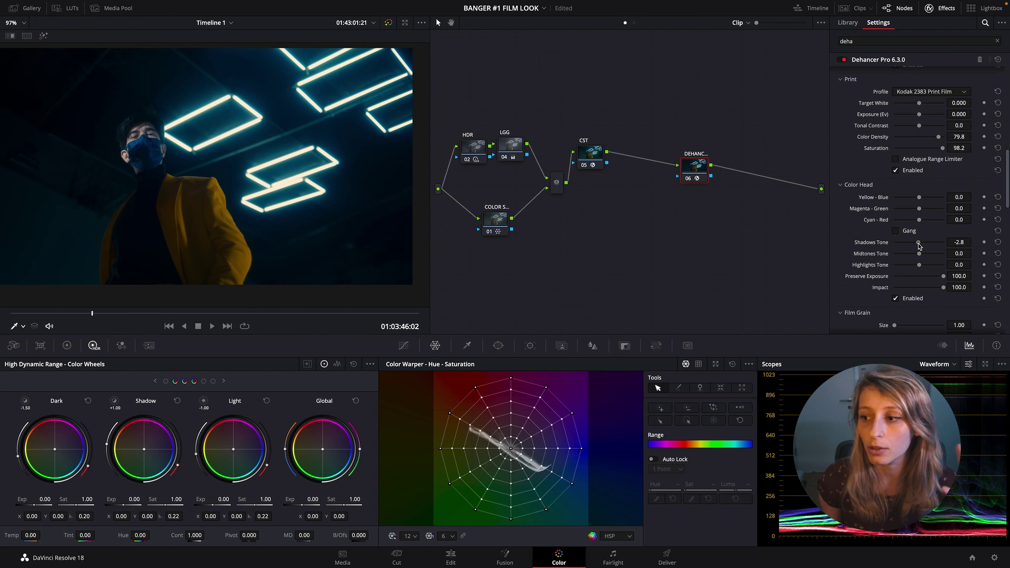
drag(920, 246, 942, 244)
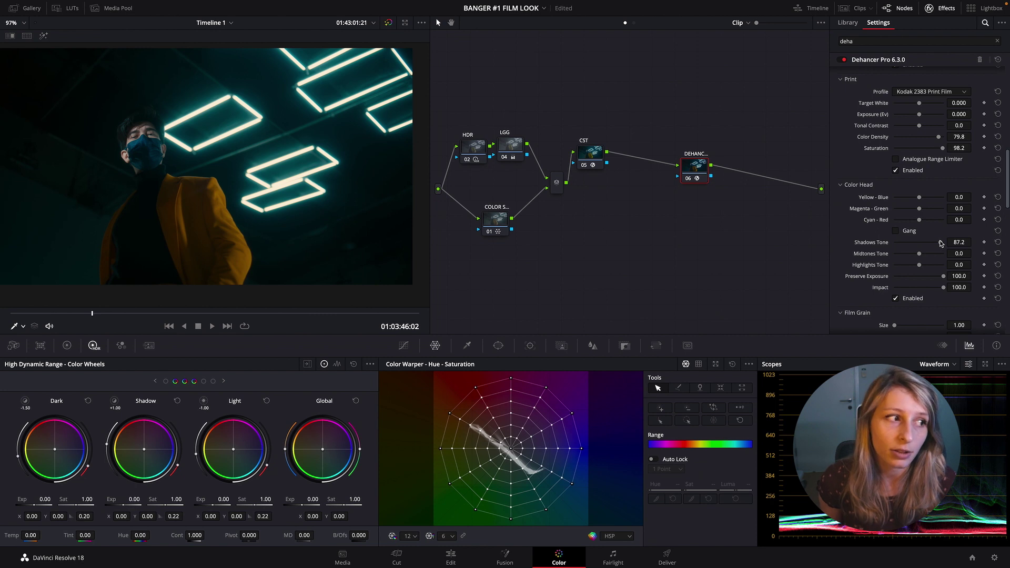
drag(914, 247, 924, 272)
click(998, 266)
- Set the film grain Amount to 4.6 and Film Resolution to 6.4, Size 1.00
scroll(947, 295, down, 5)
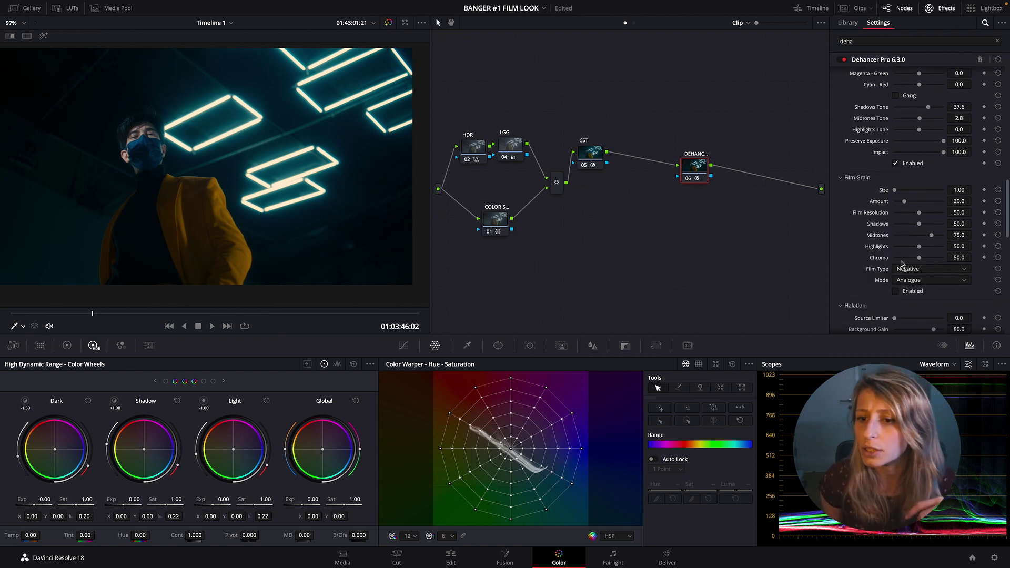
scroll(889, 246, down, 2)
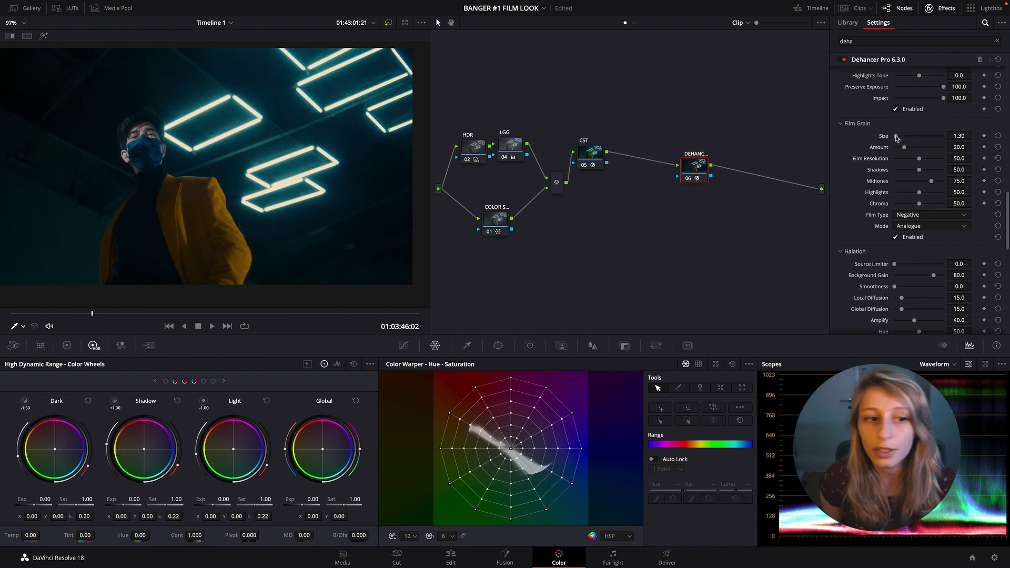
drag(896, 136, 886, 143)
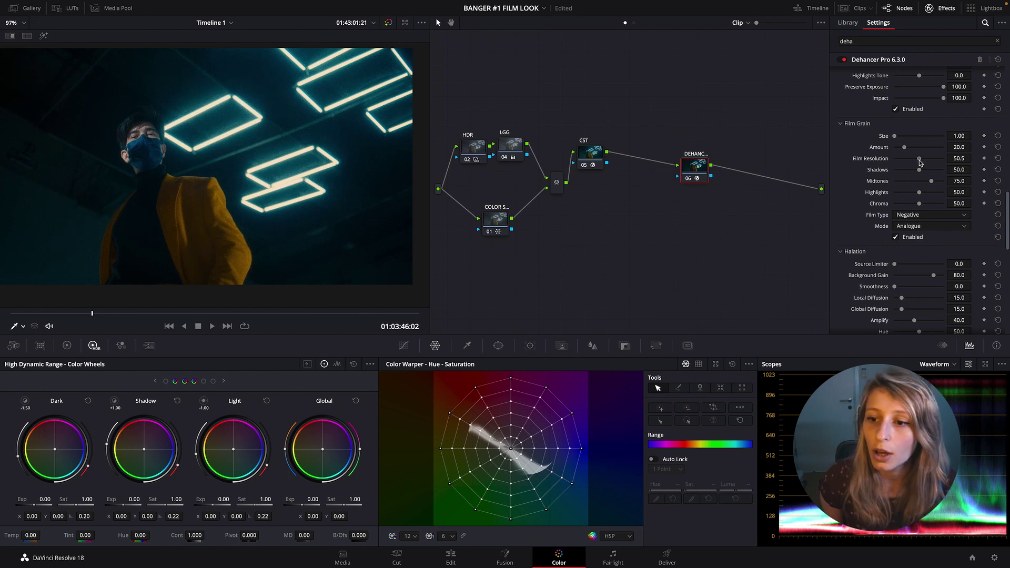
drag(904, 148, 898, 153)
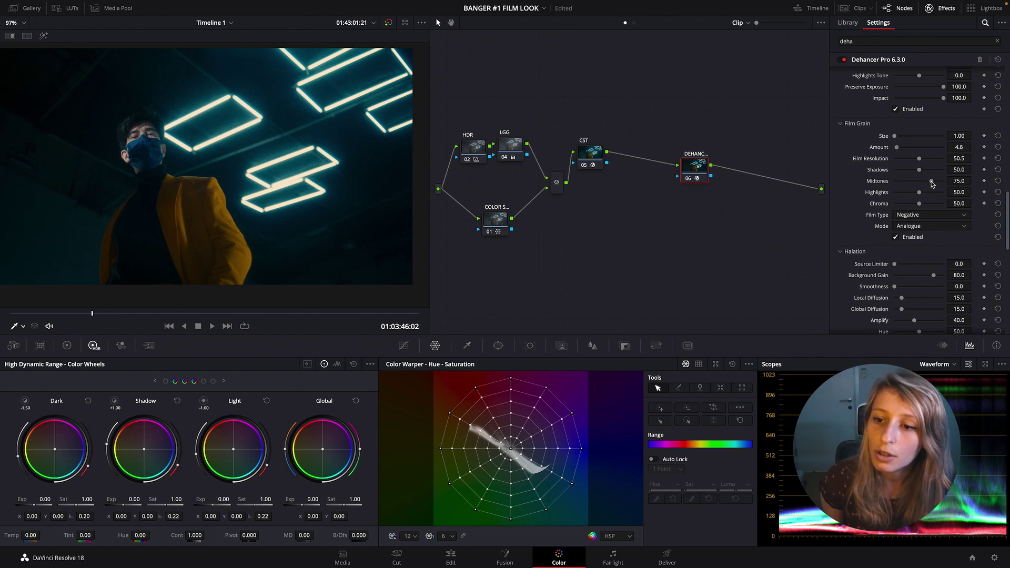
drag(919, 158, 901, 167)
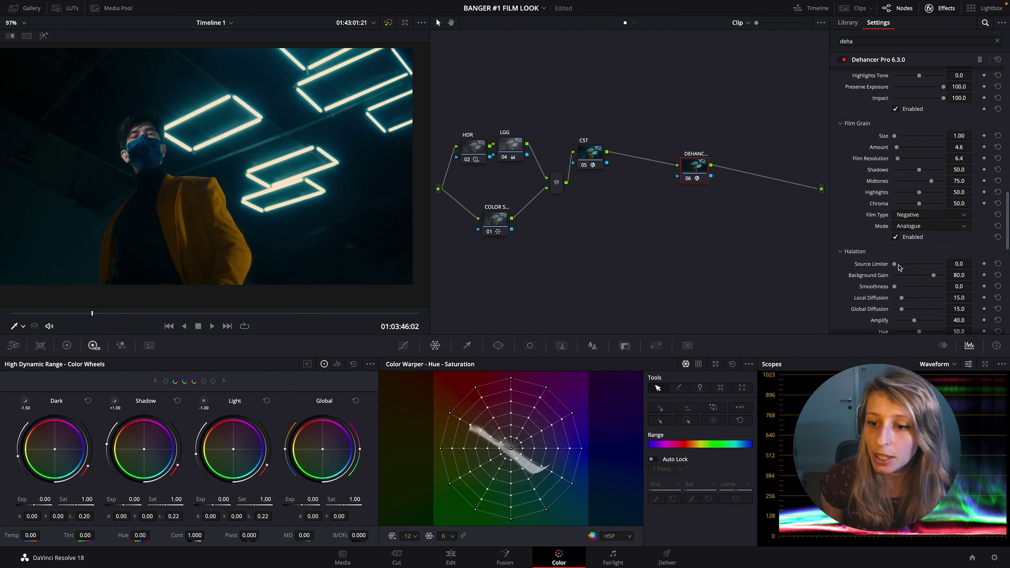
- Zero halation Smoothness and Source Limiter, set Global Diffusion 55 and Amplify 71.6, keeping halation enabled
scroll(897, 276, down, 2)
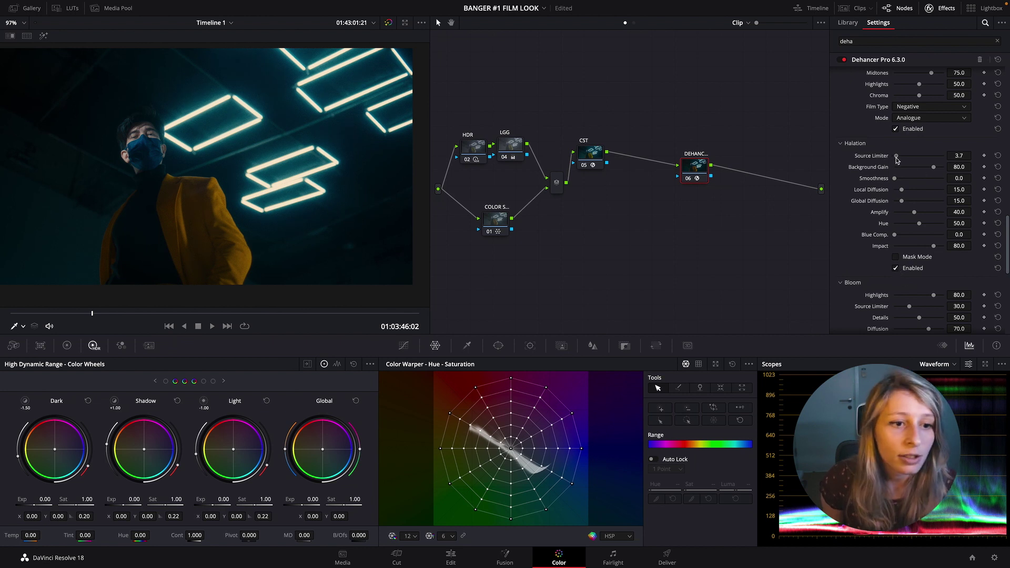
scroll(244, 231, up, 4)
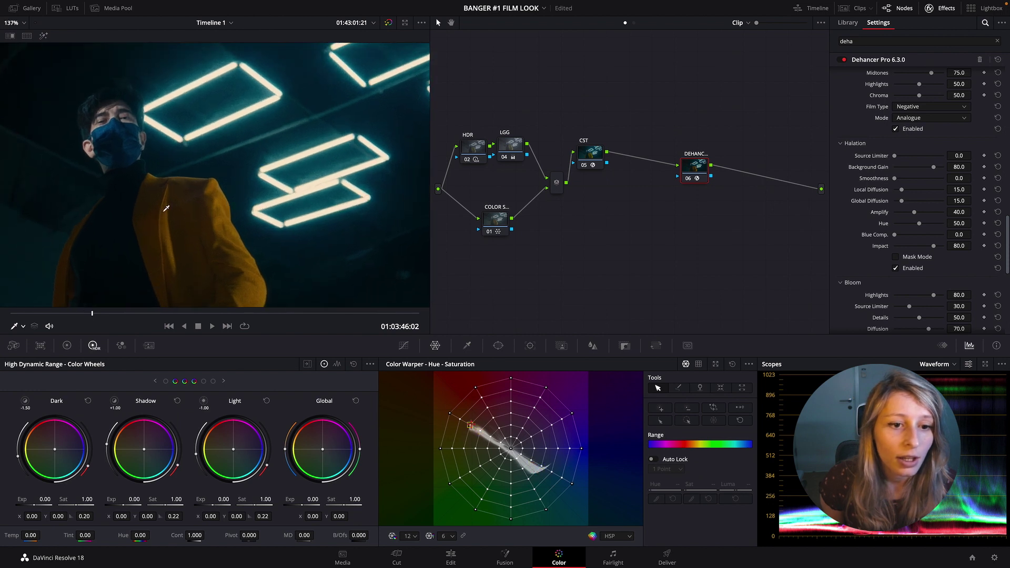
scroll(244, 232, up, 6)
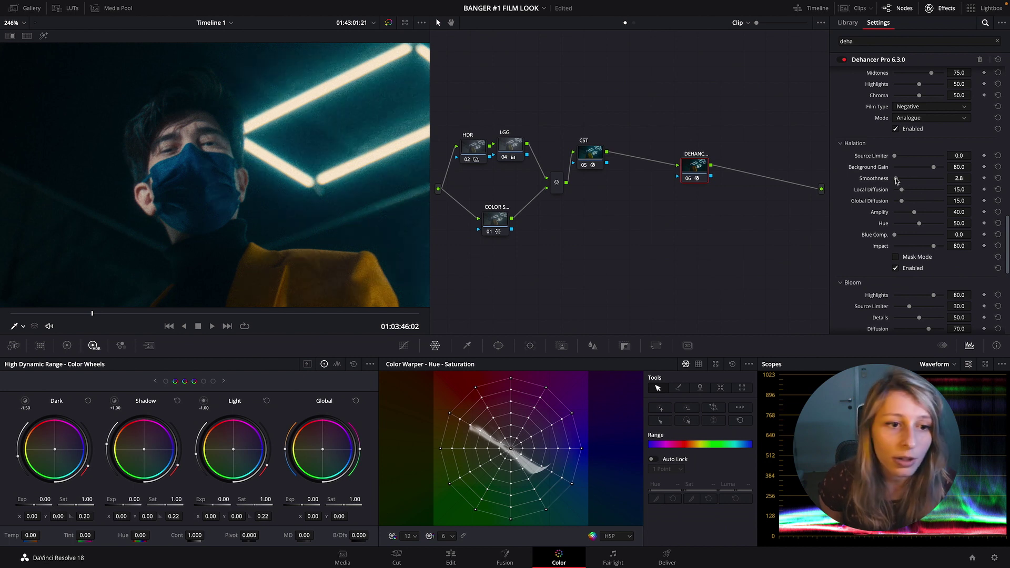
drag(897, 181, 925, 159)
double_click(884, 158)
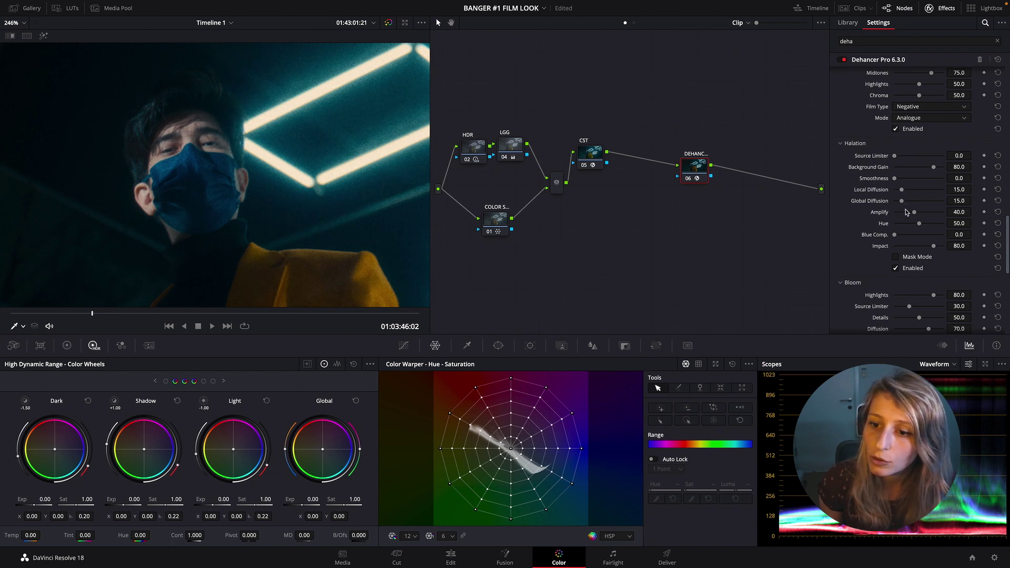
mouse_move(914, 213)
mouse_down()
mouse_move(931, 216)
mouse_move(929, 207)
mouse_up()
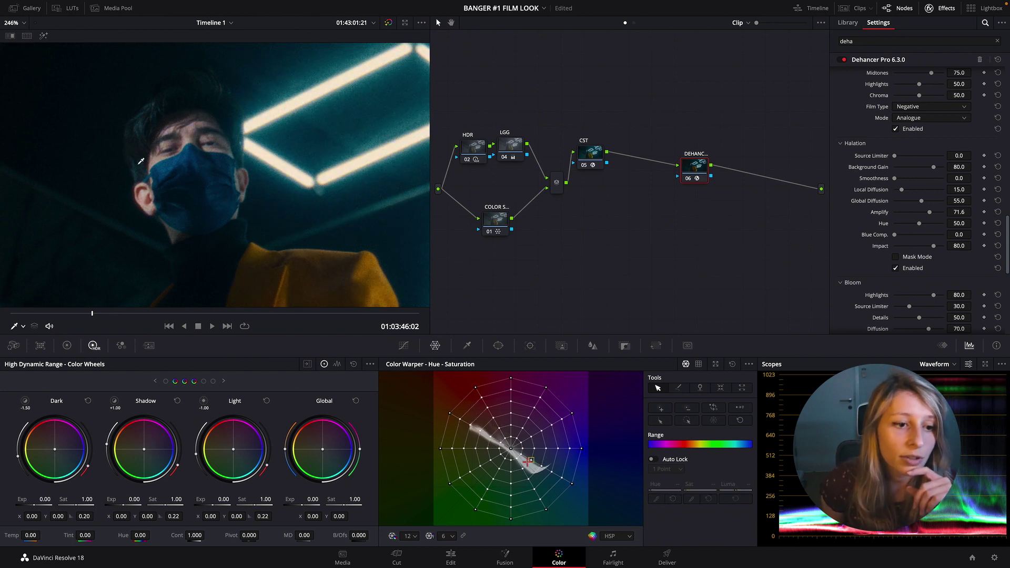
click(896, 269)
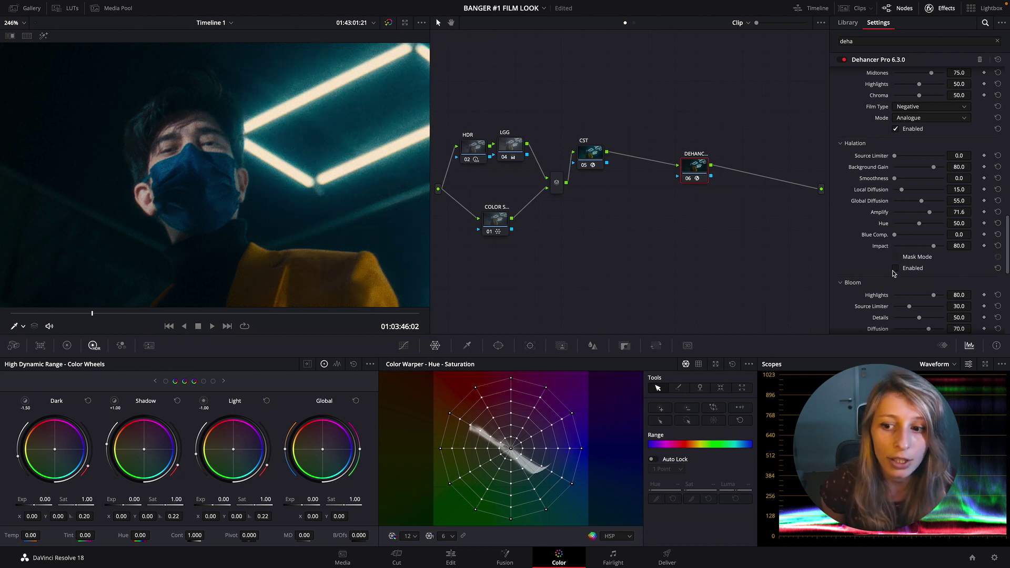
click(896, 270)
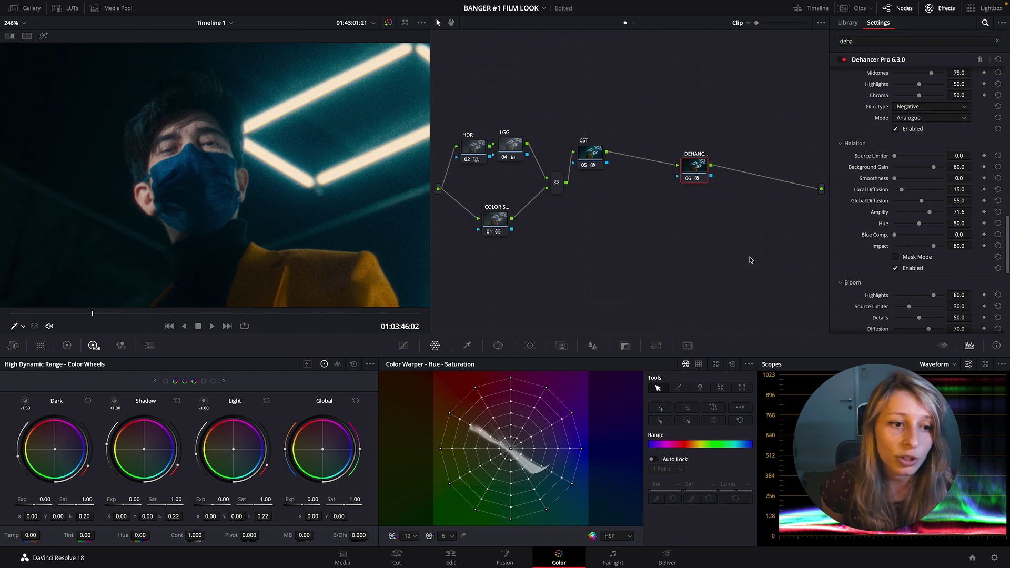
scroll(906, 296, down, 5)
- Enable Bloom and lower its Highlights to 53.2 and Diffusion to 21.1
click(896, 235)
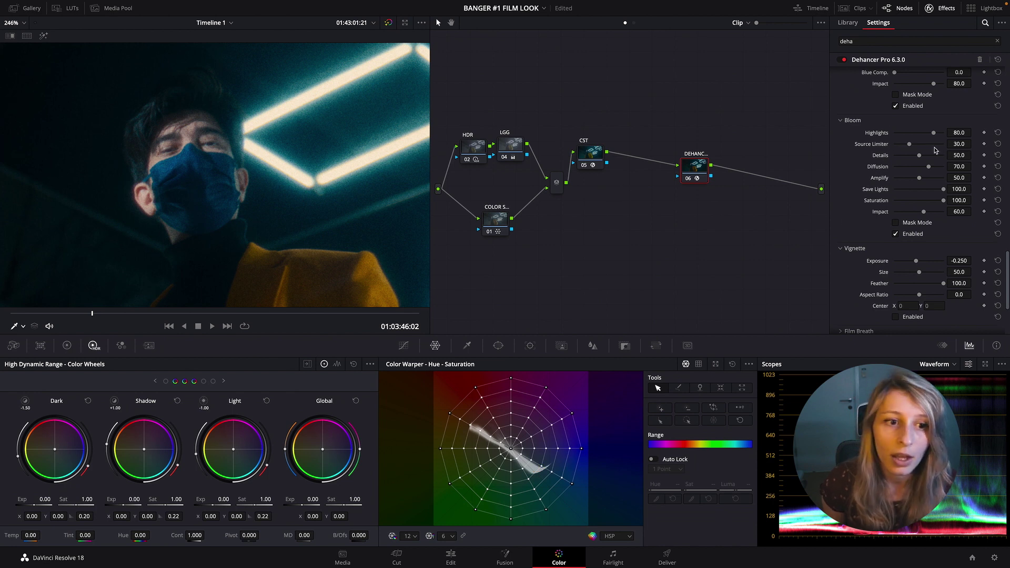
drag(935, 138, 921, 137)
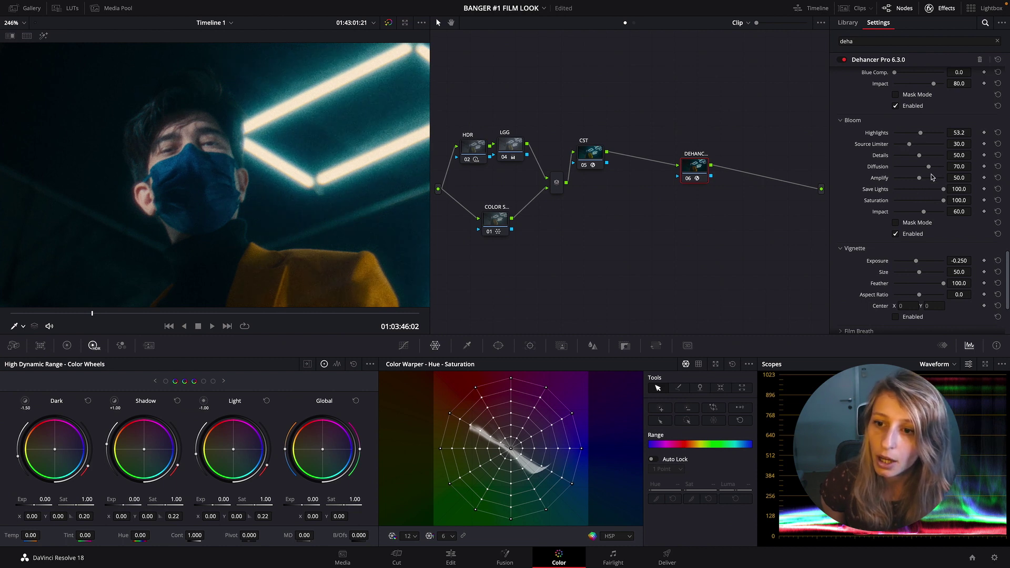
drag(930, 168, 905, 171)
scroll(278, 150, down, 5)
scroll(278, 150, down, 3)
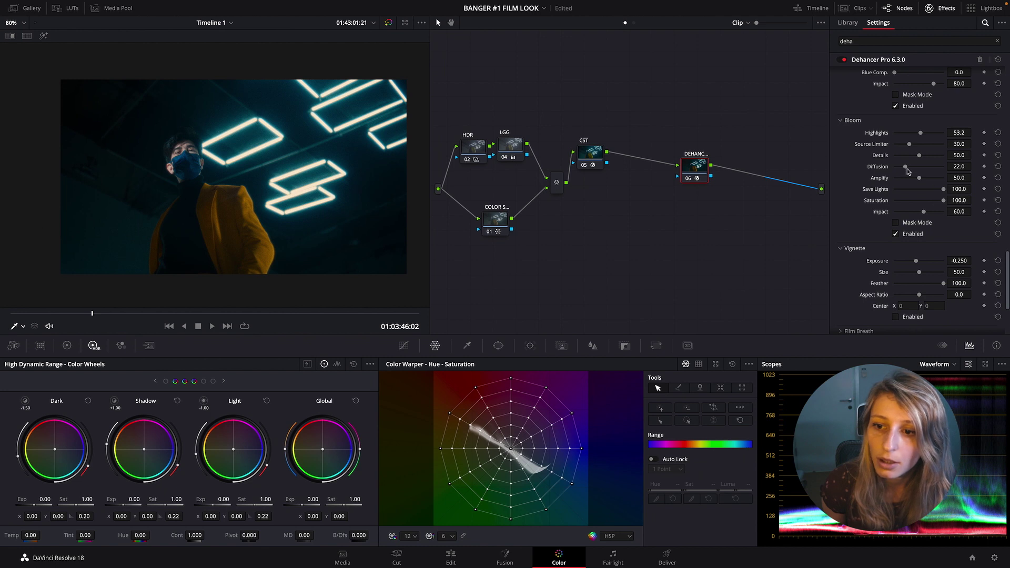
drag(905, 169, 908, 172)
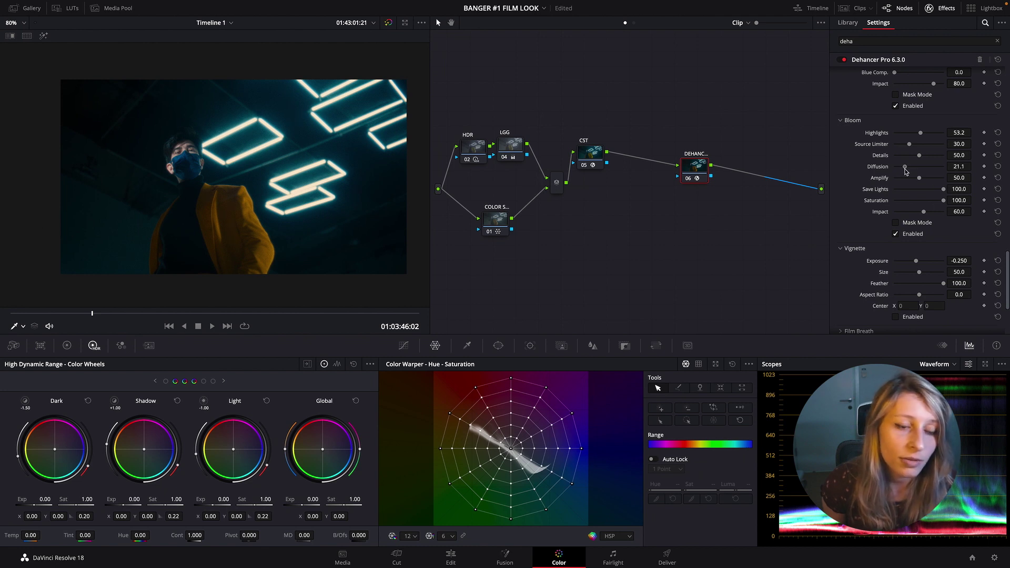
- Add a serial node with a softened circular window stretched into an ellipse over the subject
scroll(907, 220, down, 4)
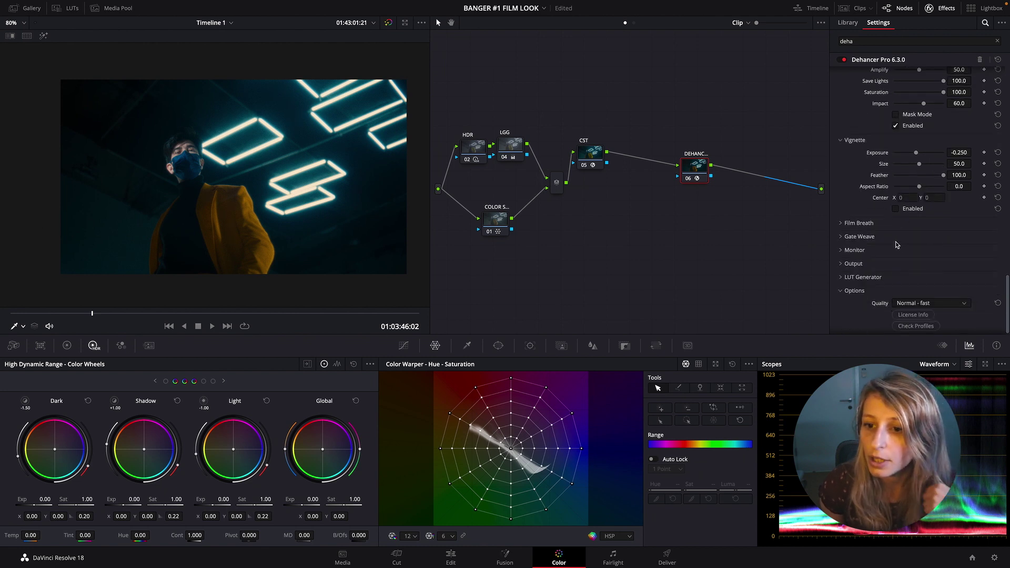
drag(687, 168, 667, 164)
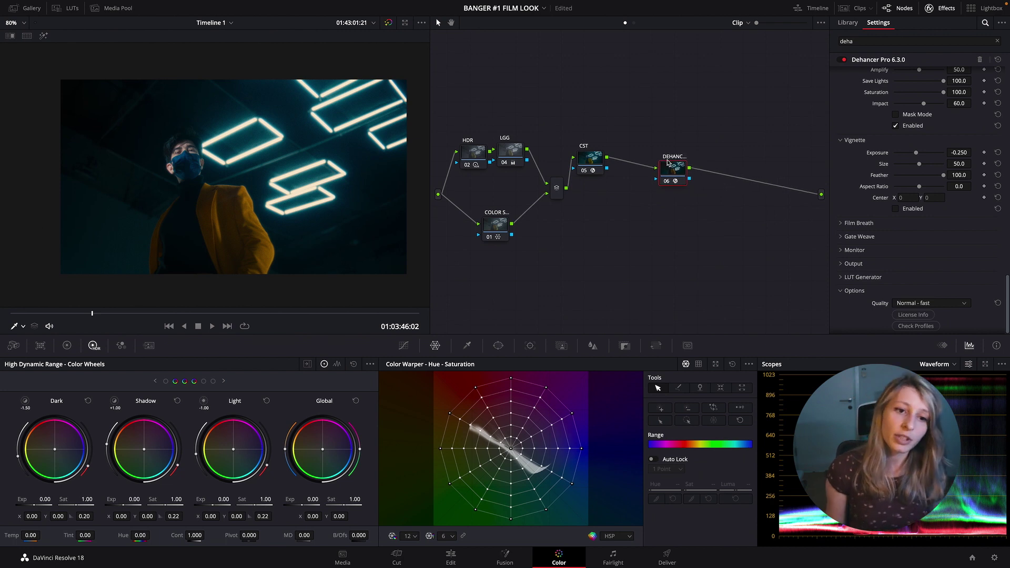
key(alt+s)
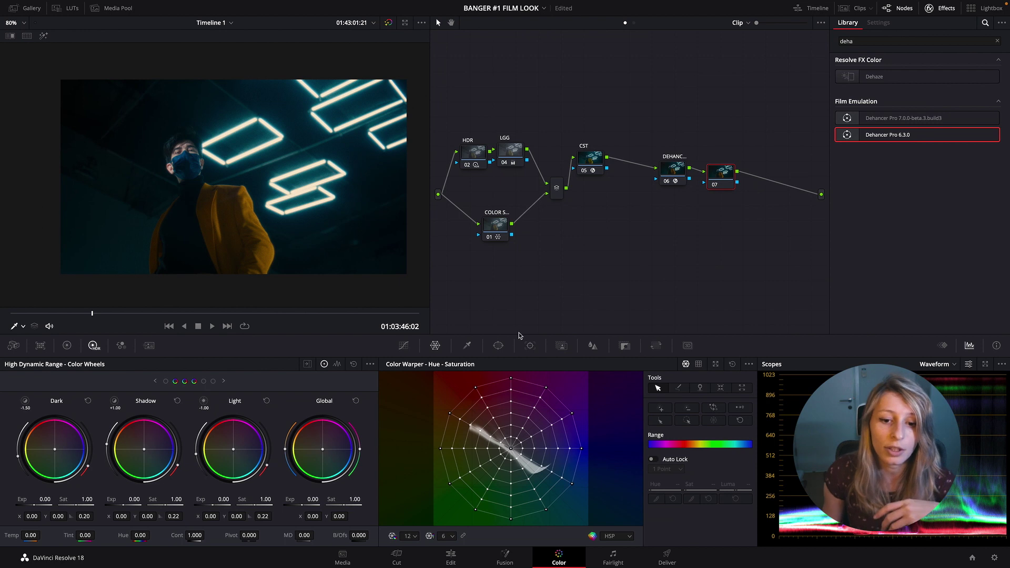
click(498, 346)
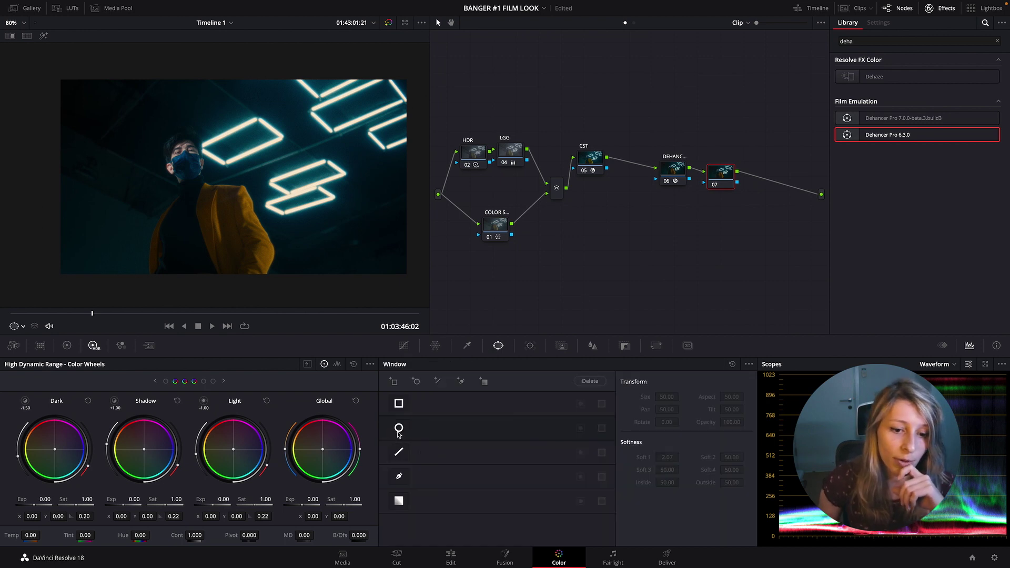
click(399, 428)
drag(297, 173, 338, 177)
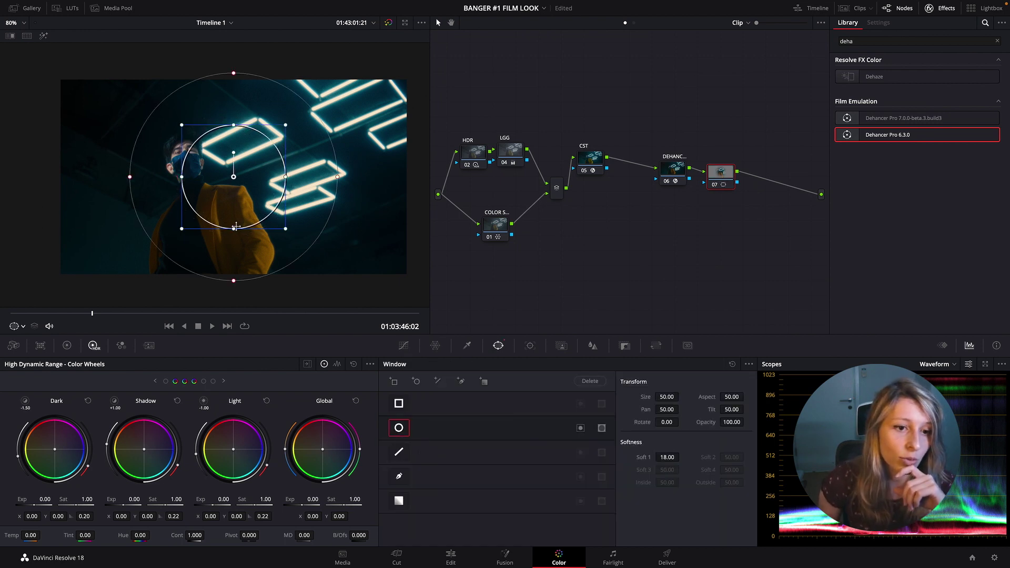
drag(236, 227, 237, 292)
drag(234, 177, 267, 196)
drag(241, 219, 259, 228)
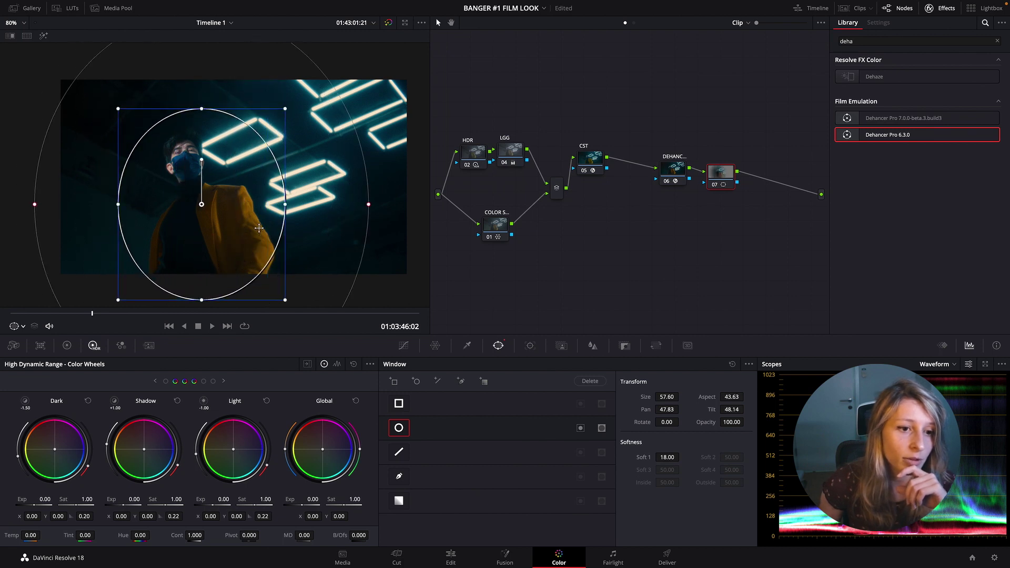
- Add an outside node and pull its curve down to darken beyond the window
click(404, 345)
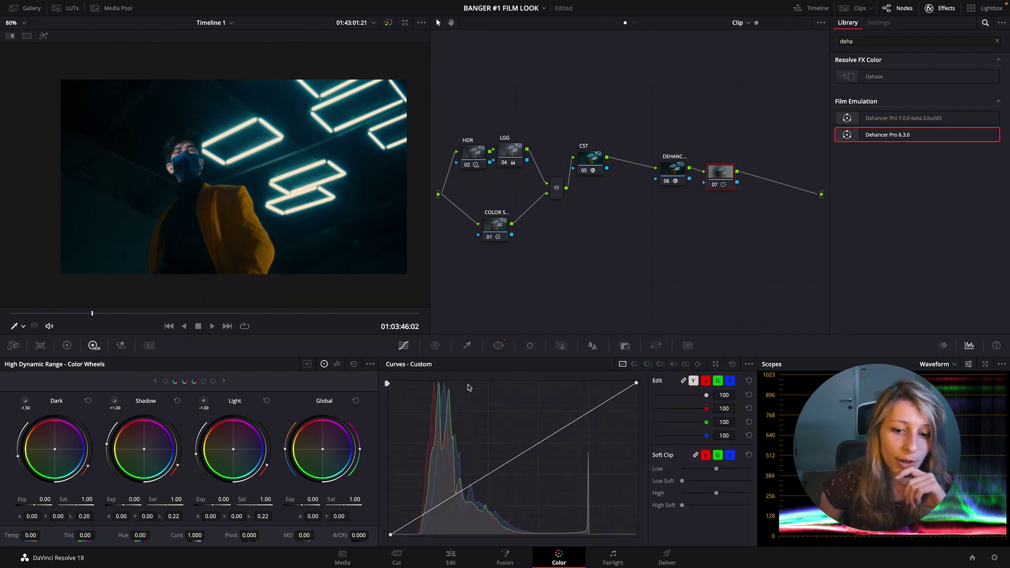
click(559, 432)
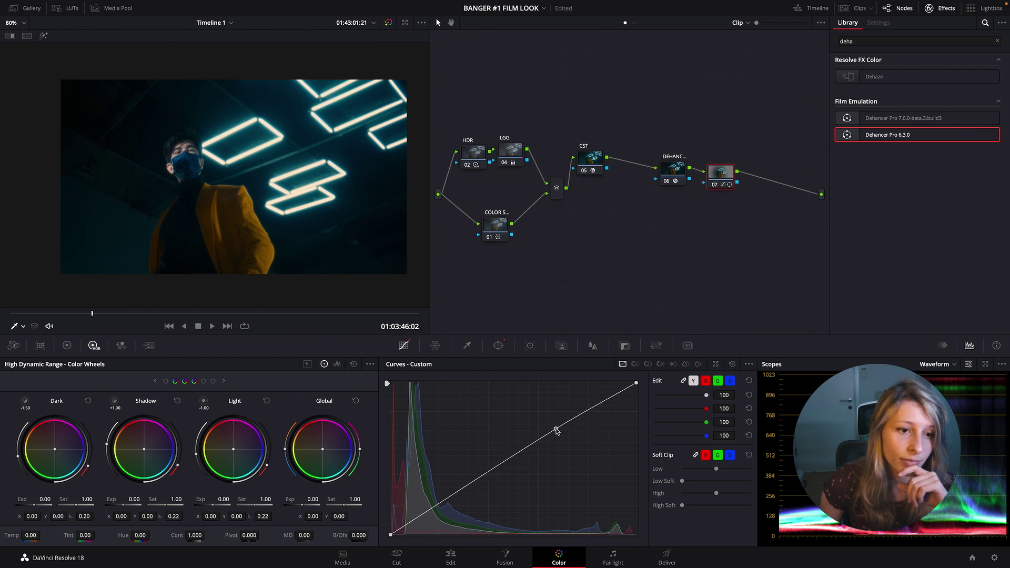
mouse_move(557, 431)
mouse_down()
mouse_move(546, 420)
mouse_move(547, 429)
mouse_up()
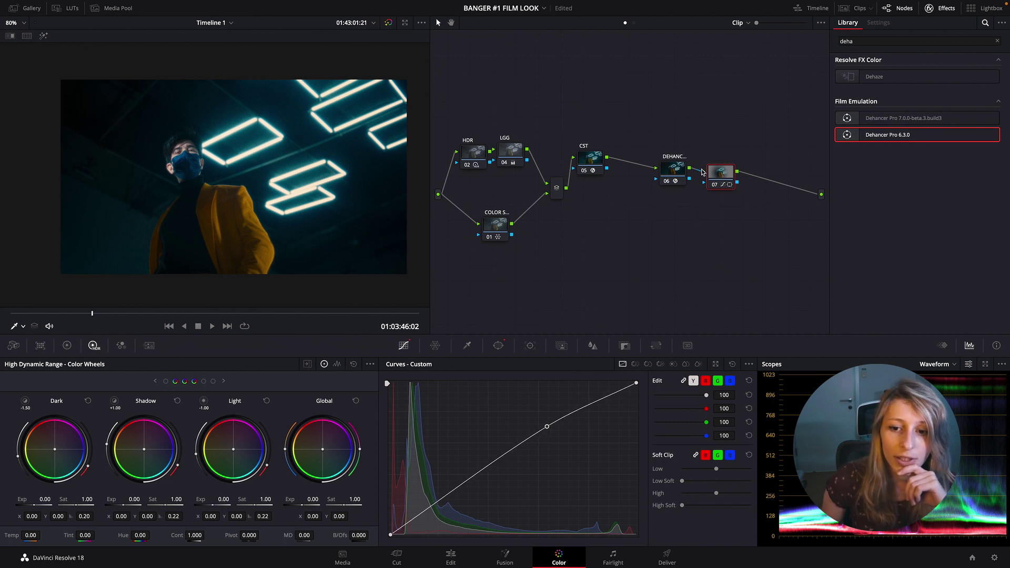
right_click(718, 180)
mouse_move(775, 224)
click(811, 259)
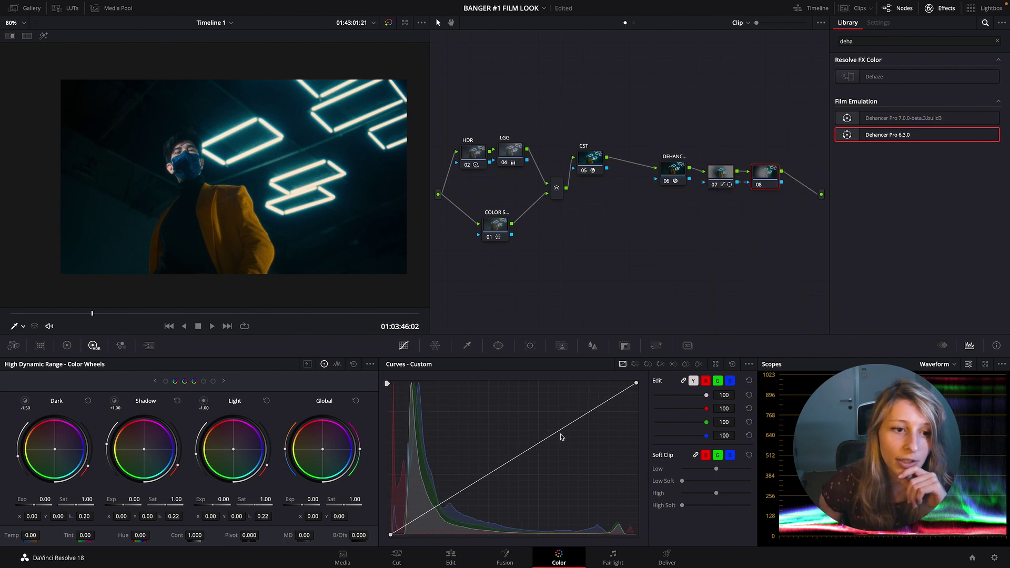
drag(560, 440, 561, 444)
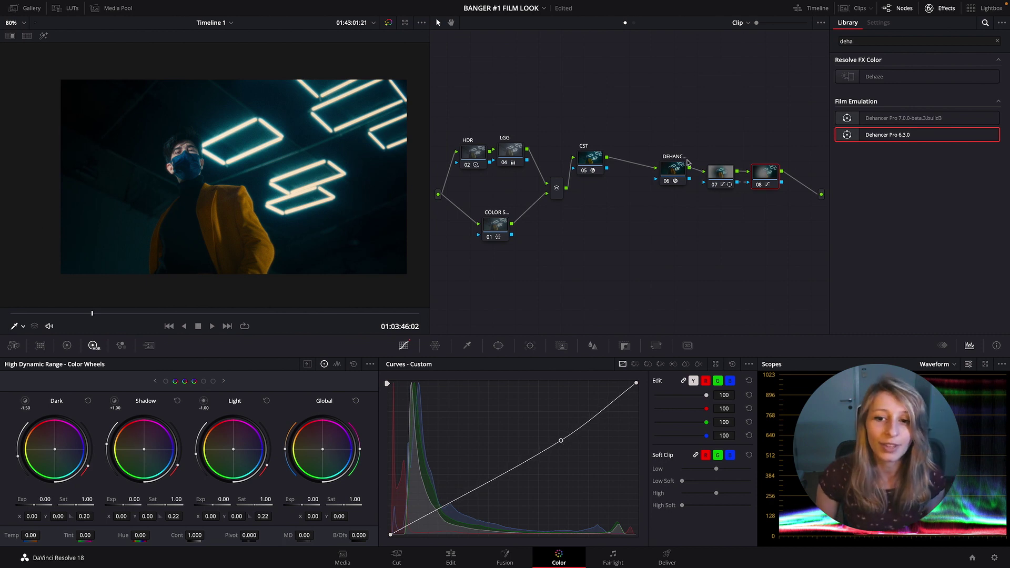
- Label the window node 07 as 'VIGN'
click(721, 174)
right_click(721, 174)
click(763, 199)
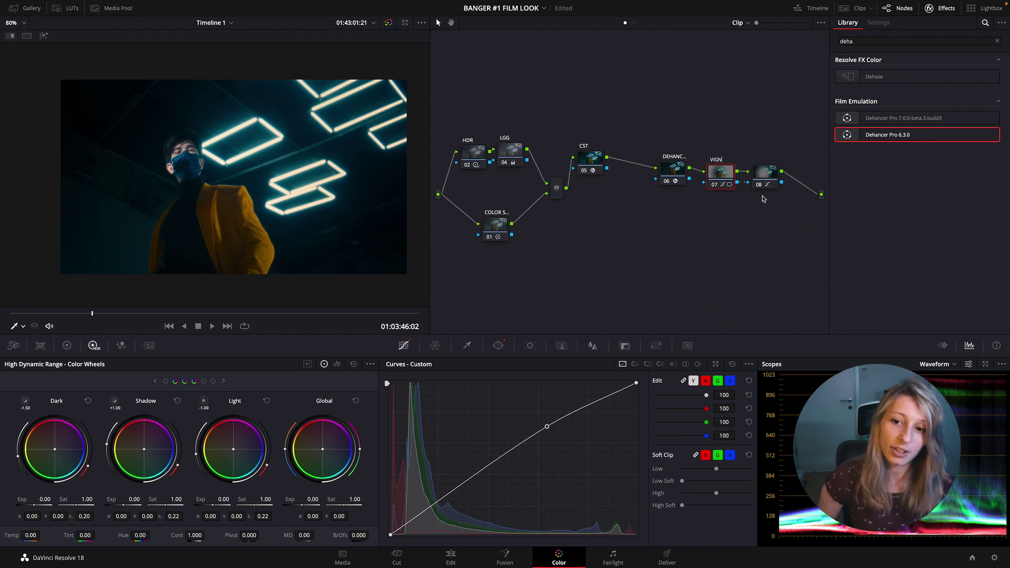
drag(507, 220, 508, 215)
scroll(254, 163, up, 2)
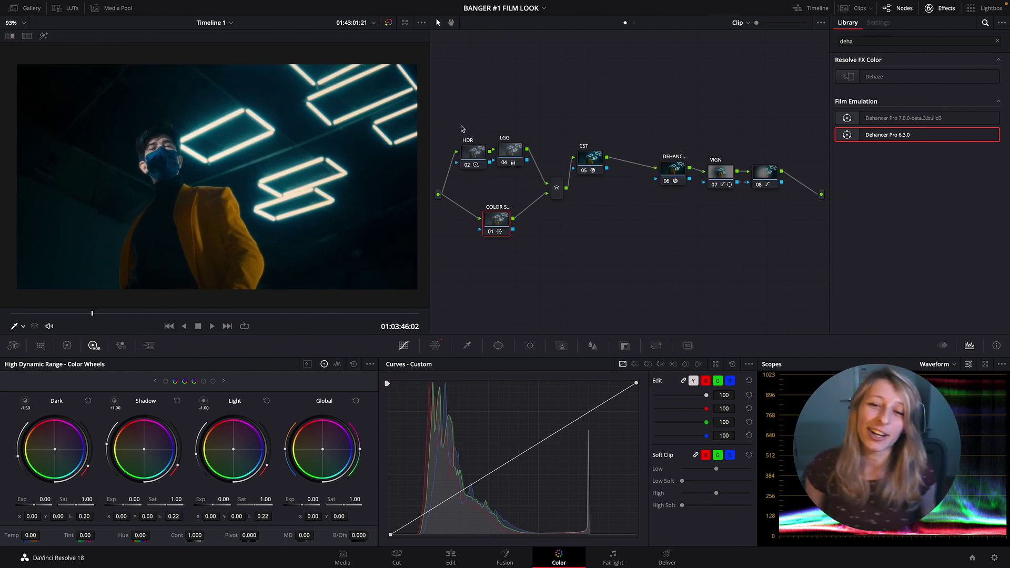
drag(443, 115, 775, 281)
key(ctrl+d)
click(588, 166)
key(ctrl+d)
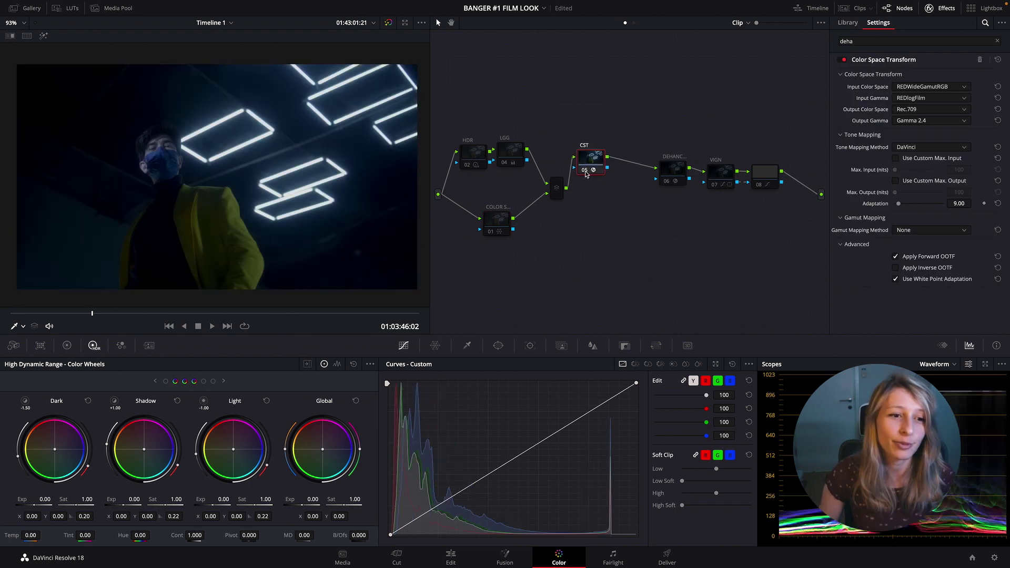
click(559, 190)
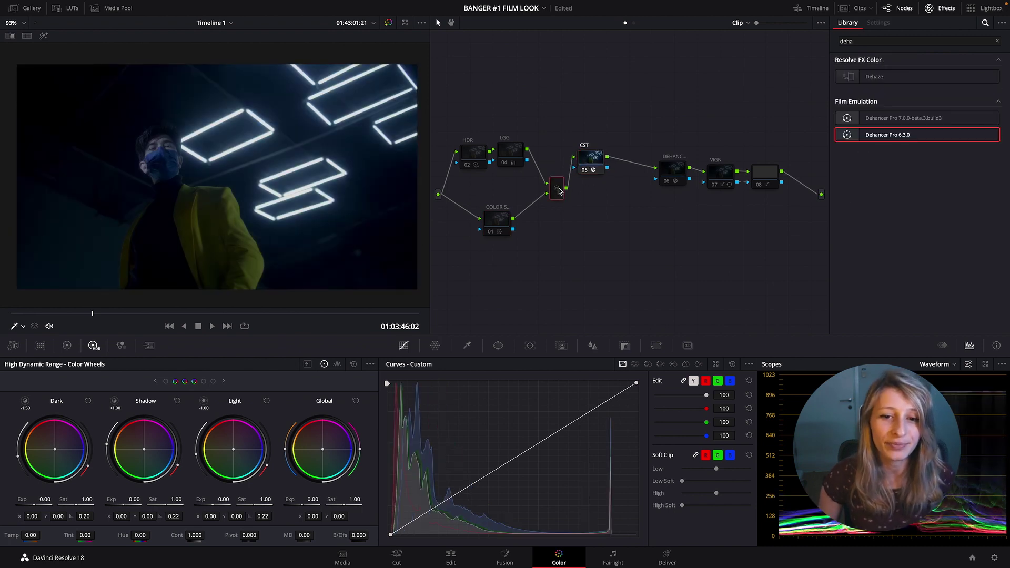
click(583, 164)
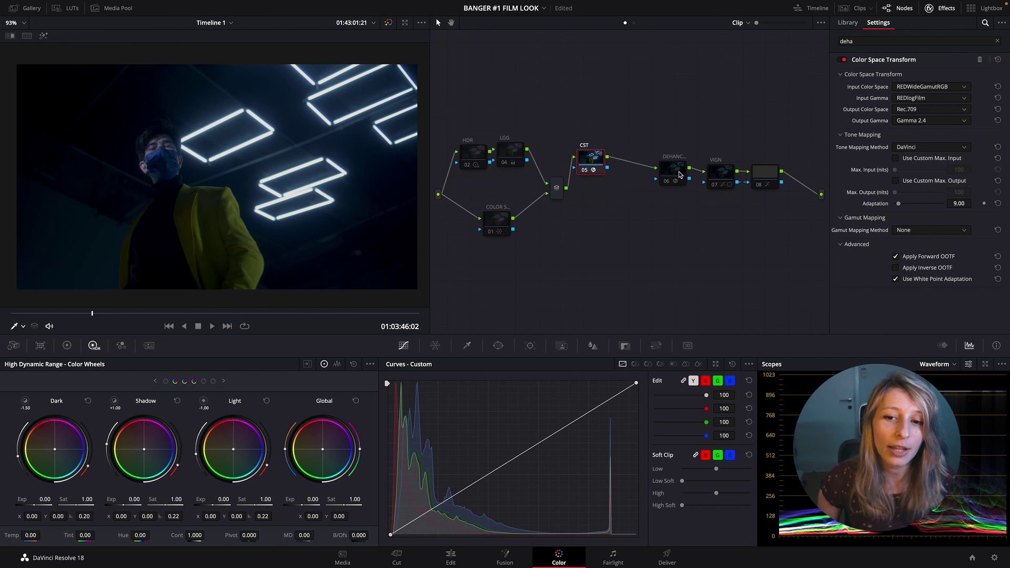
drag(679, 174, 659, 177)
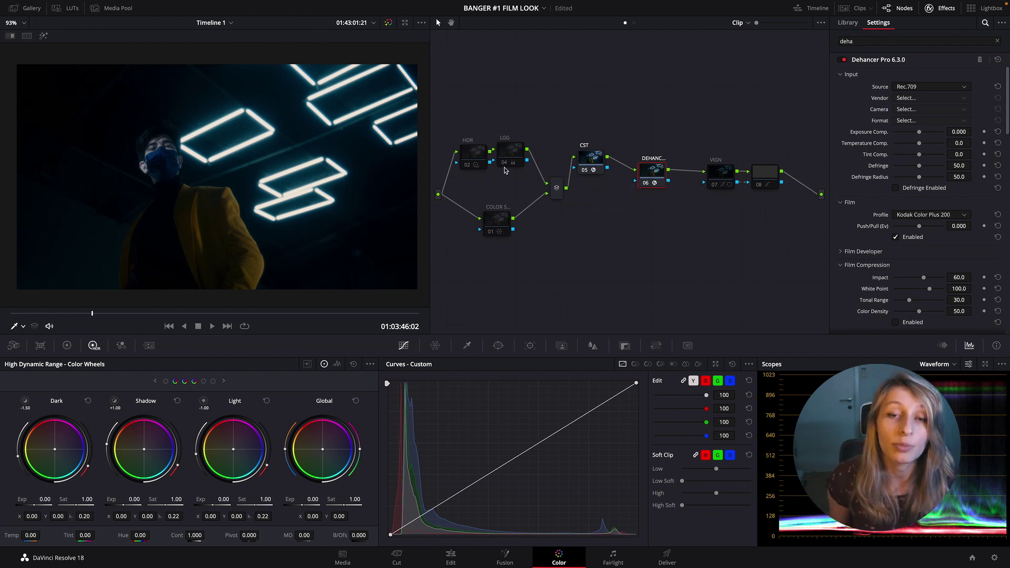
click(513, 156)
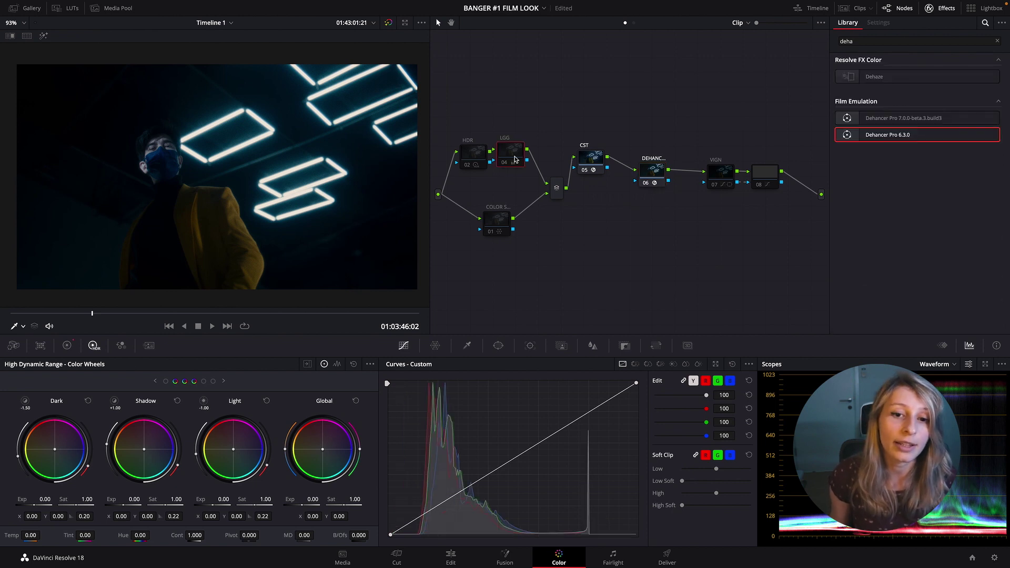
click(479, 157)
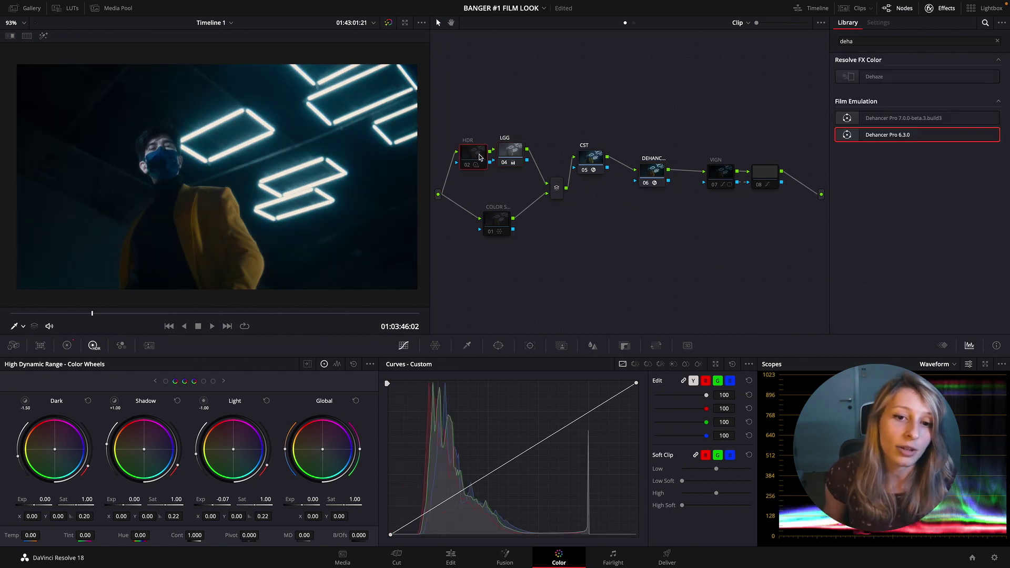
click(501, 226)
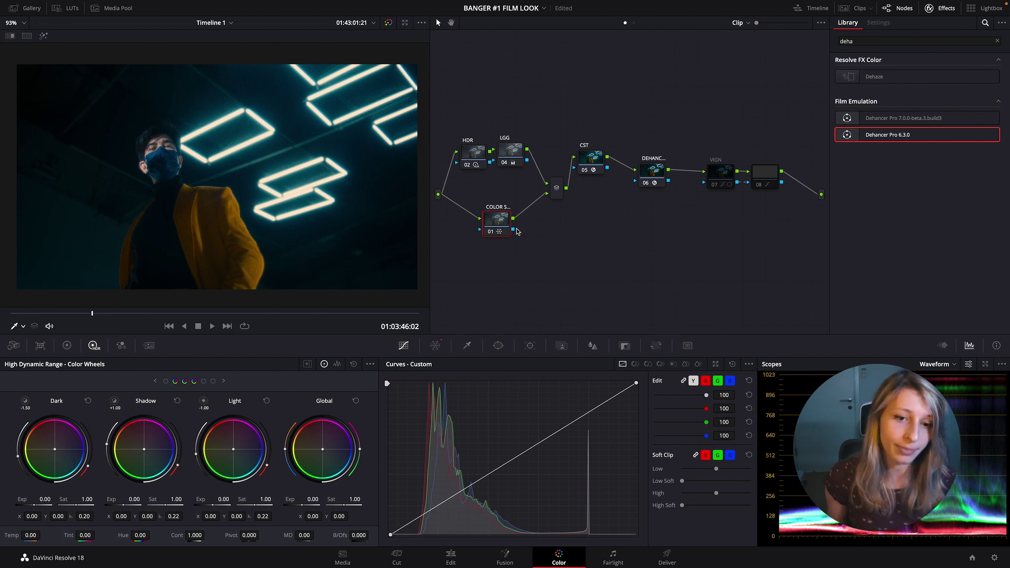
click(653, 178)
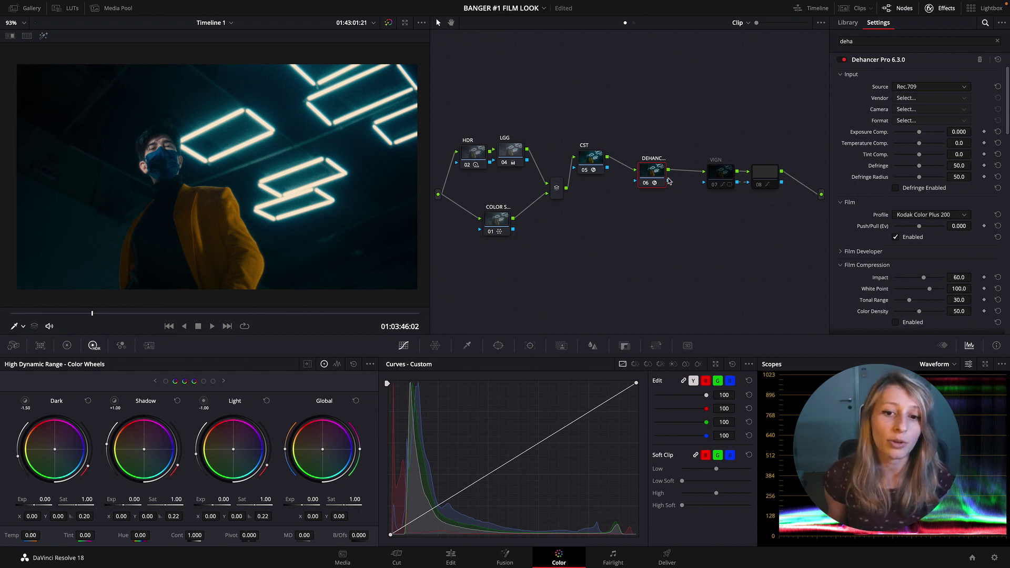
click(725, 174)
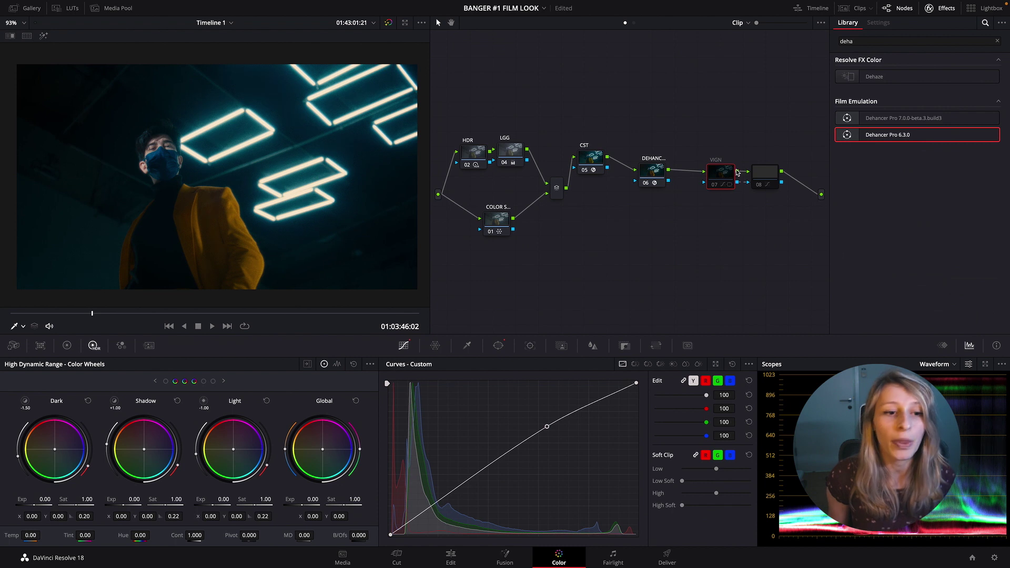
click(759, 177)
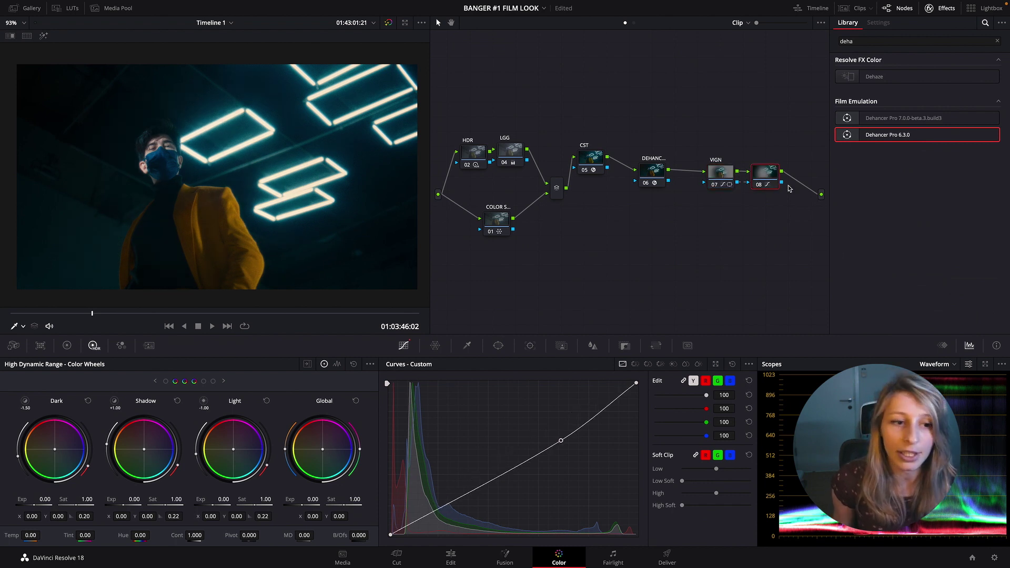